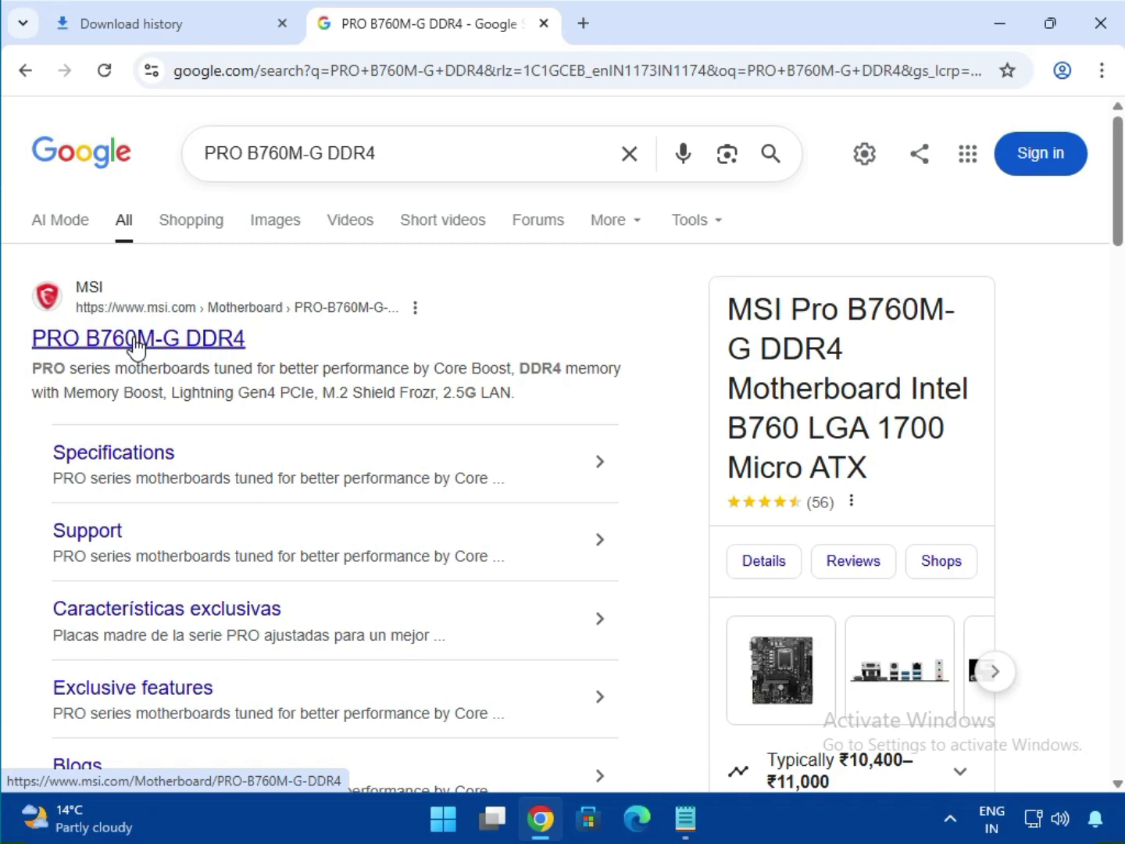
- Open the msi.com PRO B760M-G DDR4 result from the Google search results
left_click(193, 336)
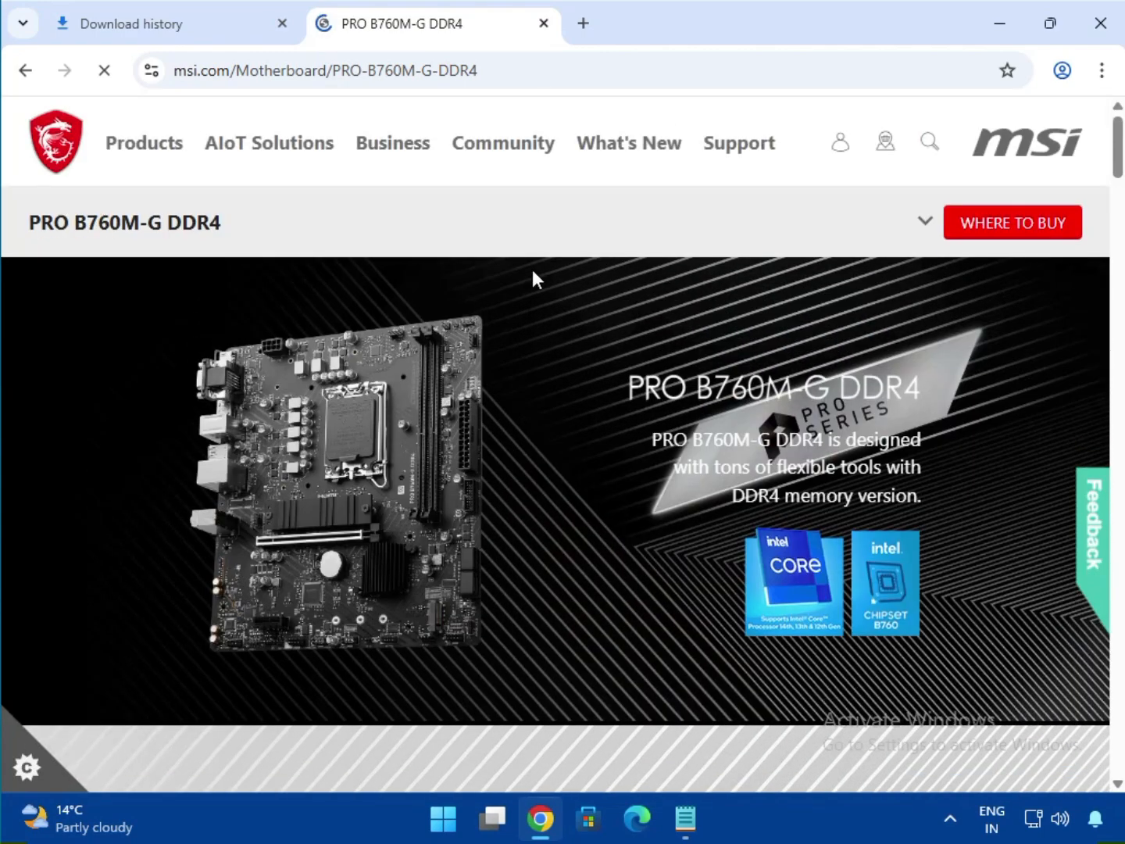
- Go to the PRO B760M-G DDR4 support page through the product section links
left_click(926, 224)
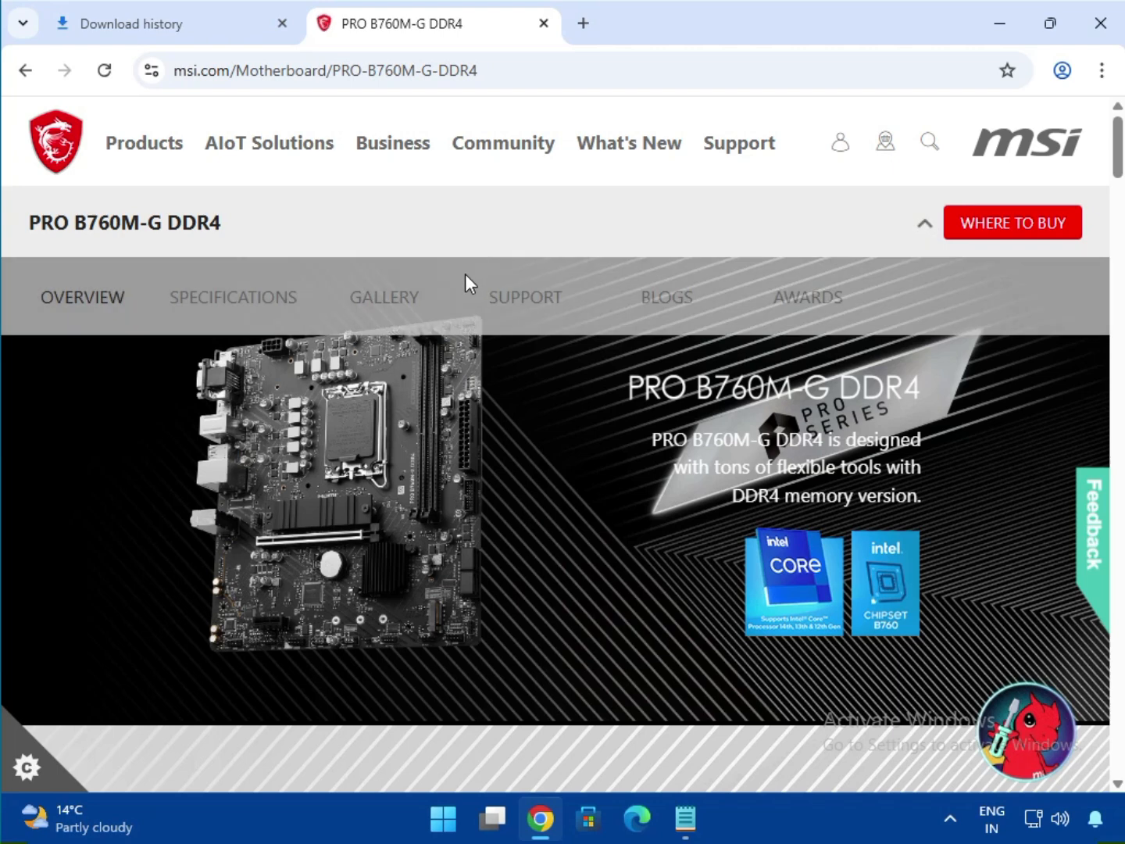
left_click(529, 302)
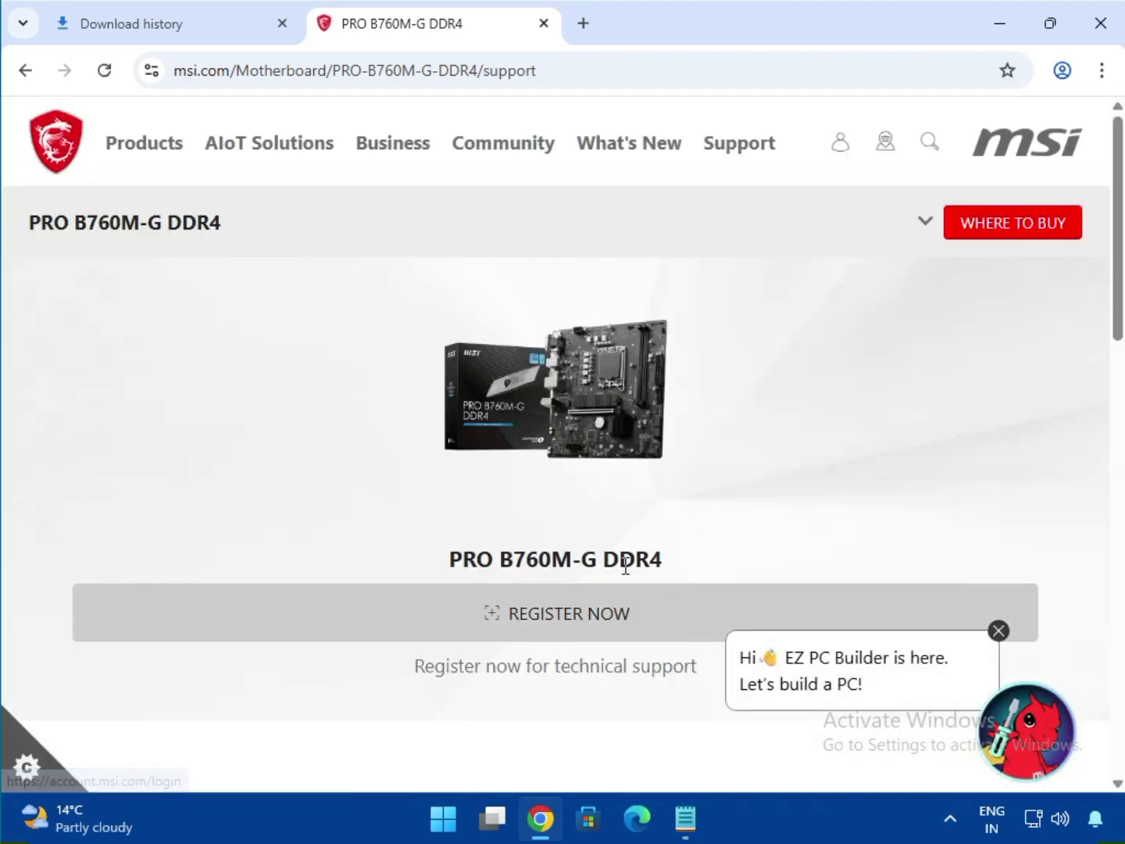
- Dismiss the chat popup and switch Drivers & Downloads from BIOS to Driver
left_click(998, 631)
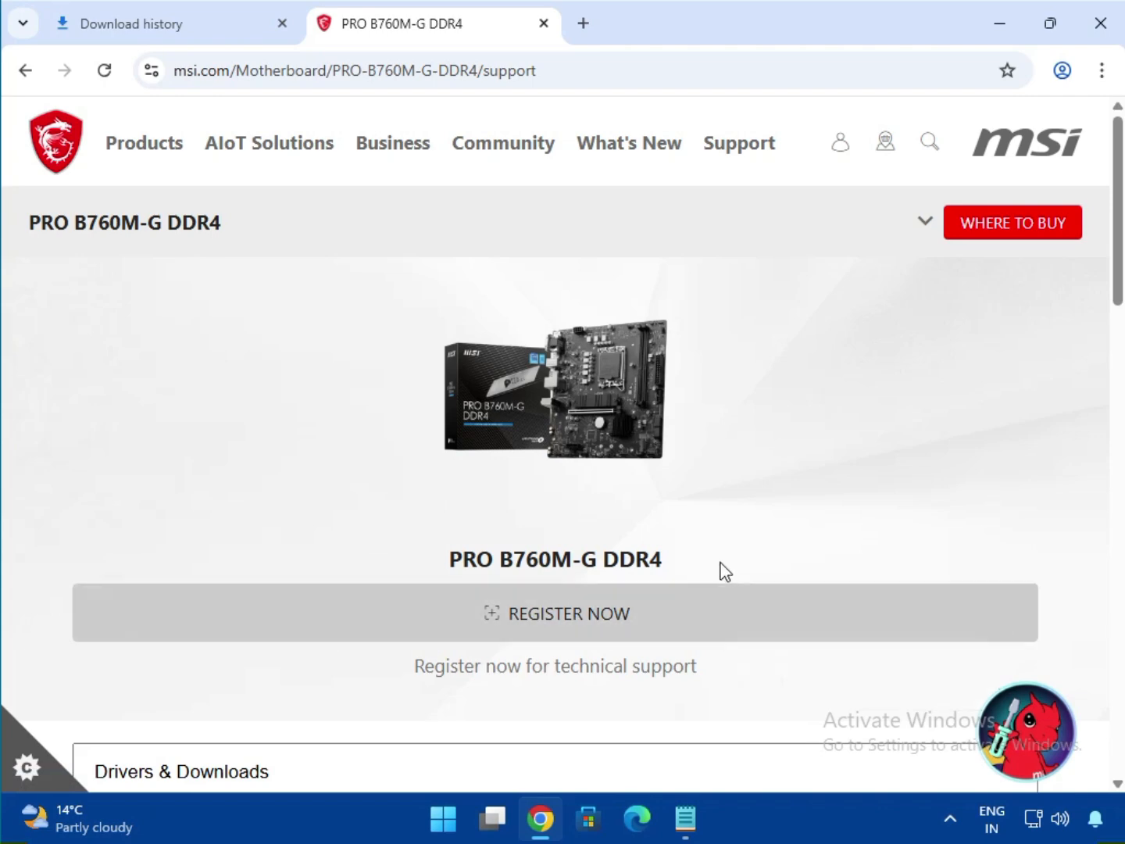
scroll(726, 557, "down", 1)
scroll(726, 555, "down", 4)
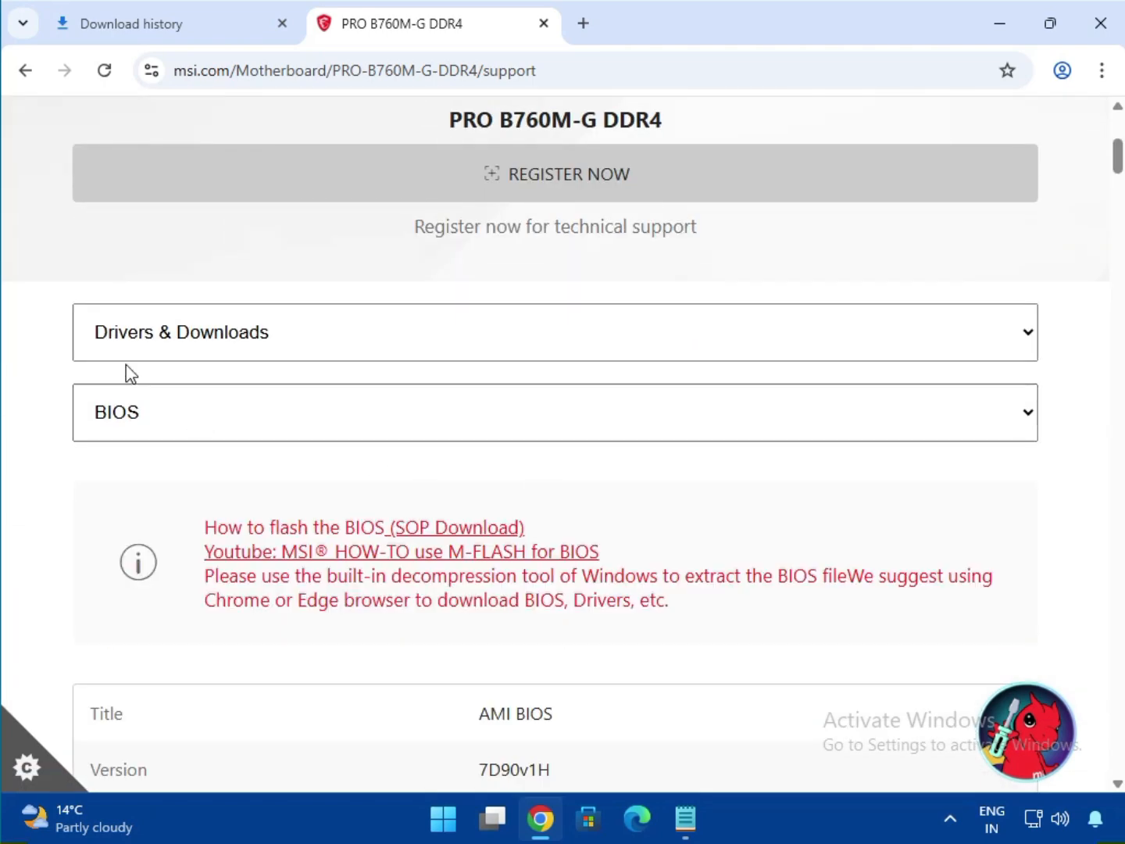
left_click(171, 352)
left_click(164, 377)
left_click(158, 414)
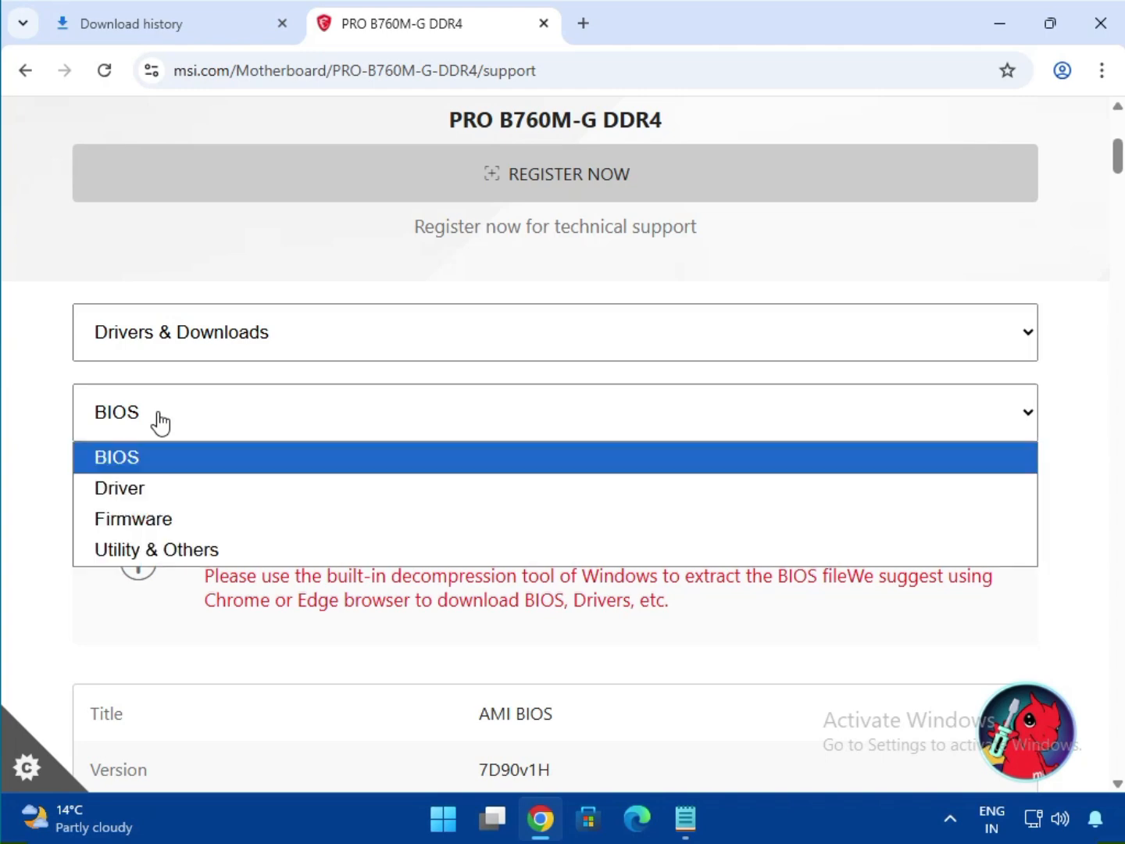
left_click(166, 488)
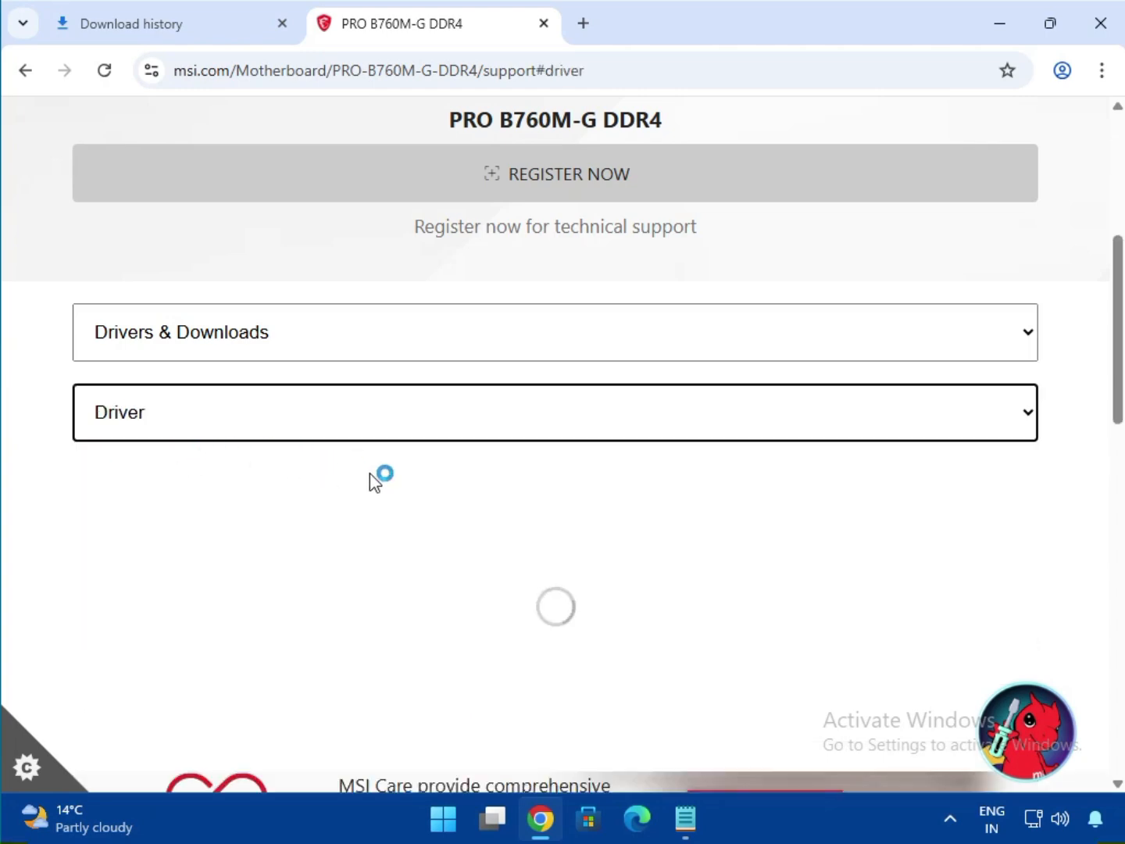
scroll(369, 473, "down", 2)
scroll(370, 473, "down", 1)
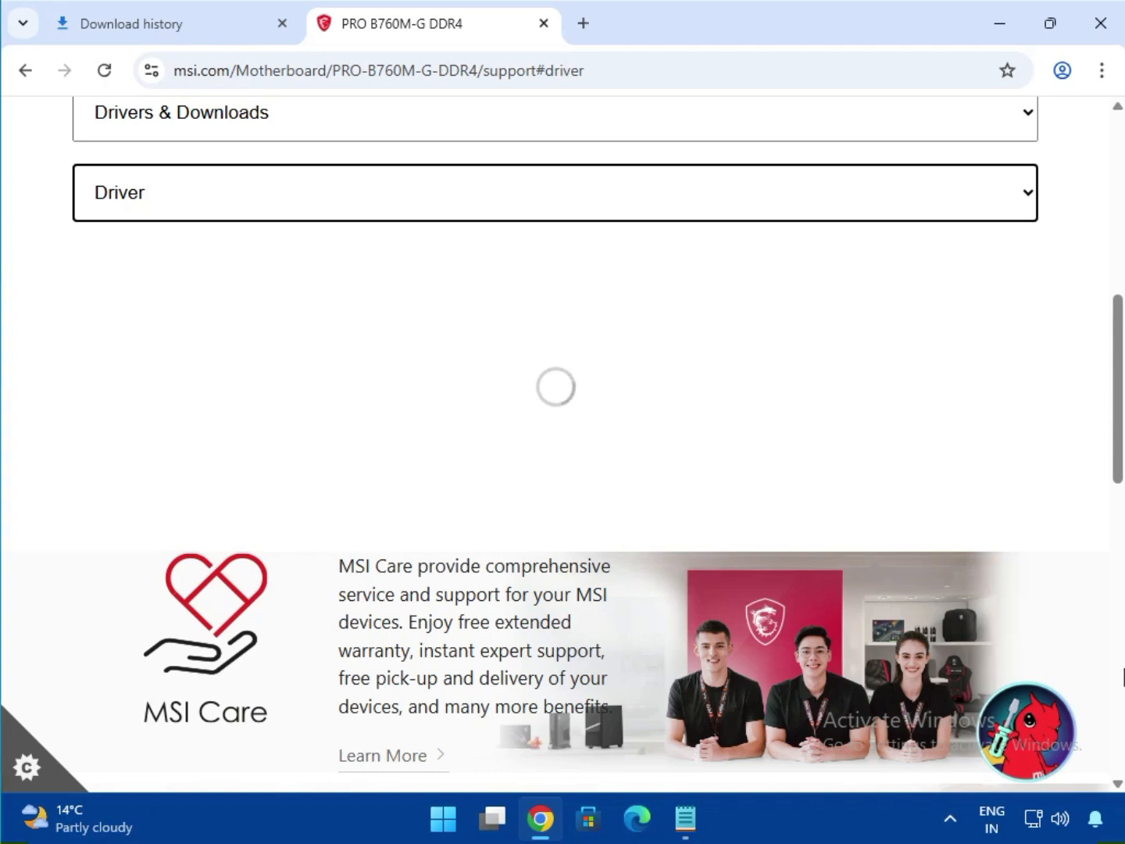
- With Win11 64 and System & Chipset Drivers selected, download the Intel Chipset Driver
left_click(210, 384)
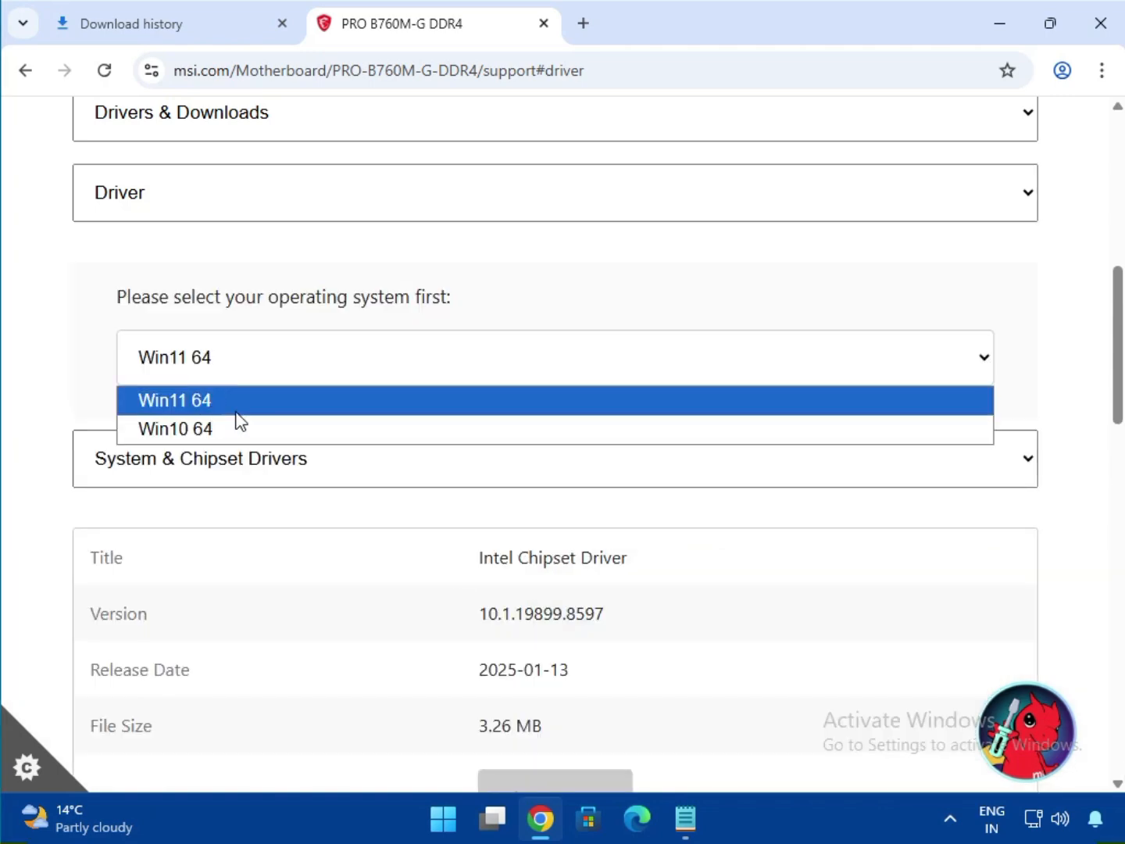
left_click(292, 401)
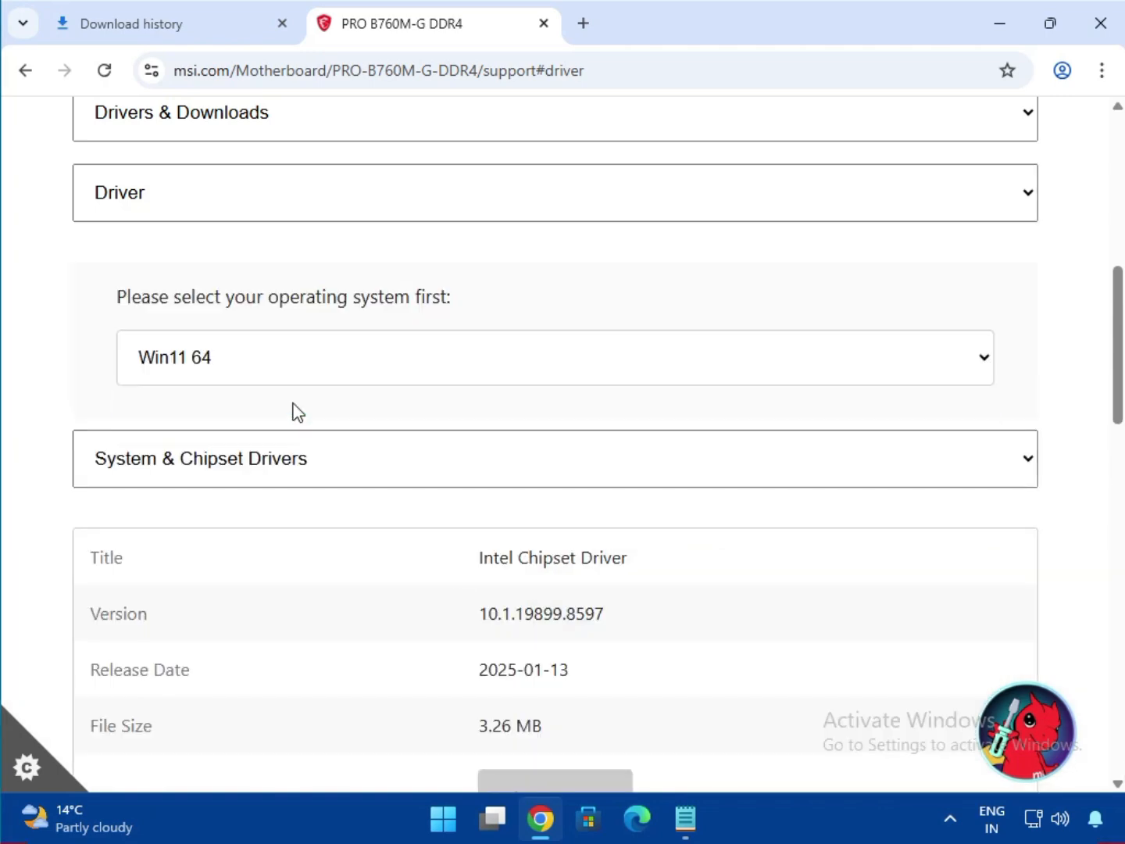
left_click(314, 472)
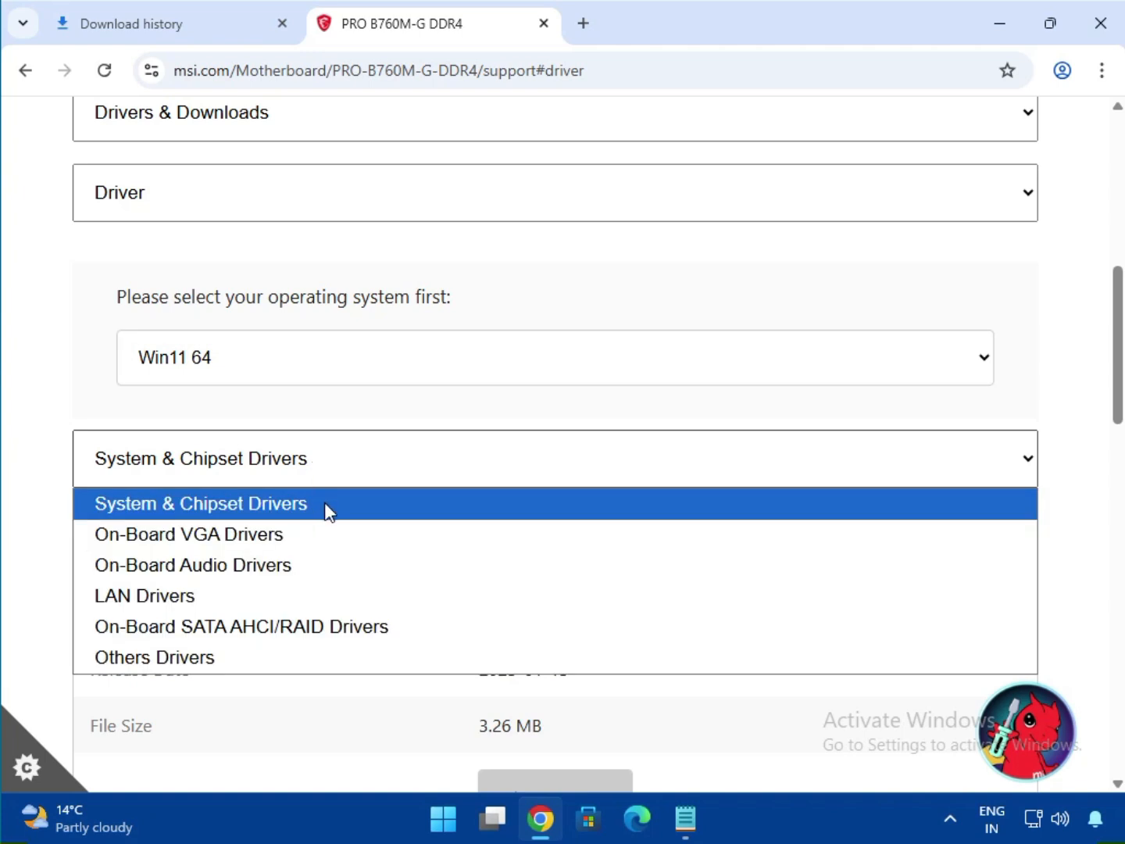
left_click(328, 511)
scroll(485, 516, "down", 2)
left_click_drag(523, 452, 628, 452)
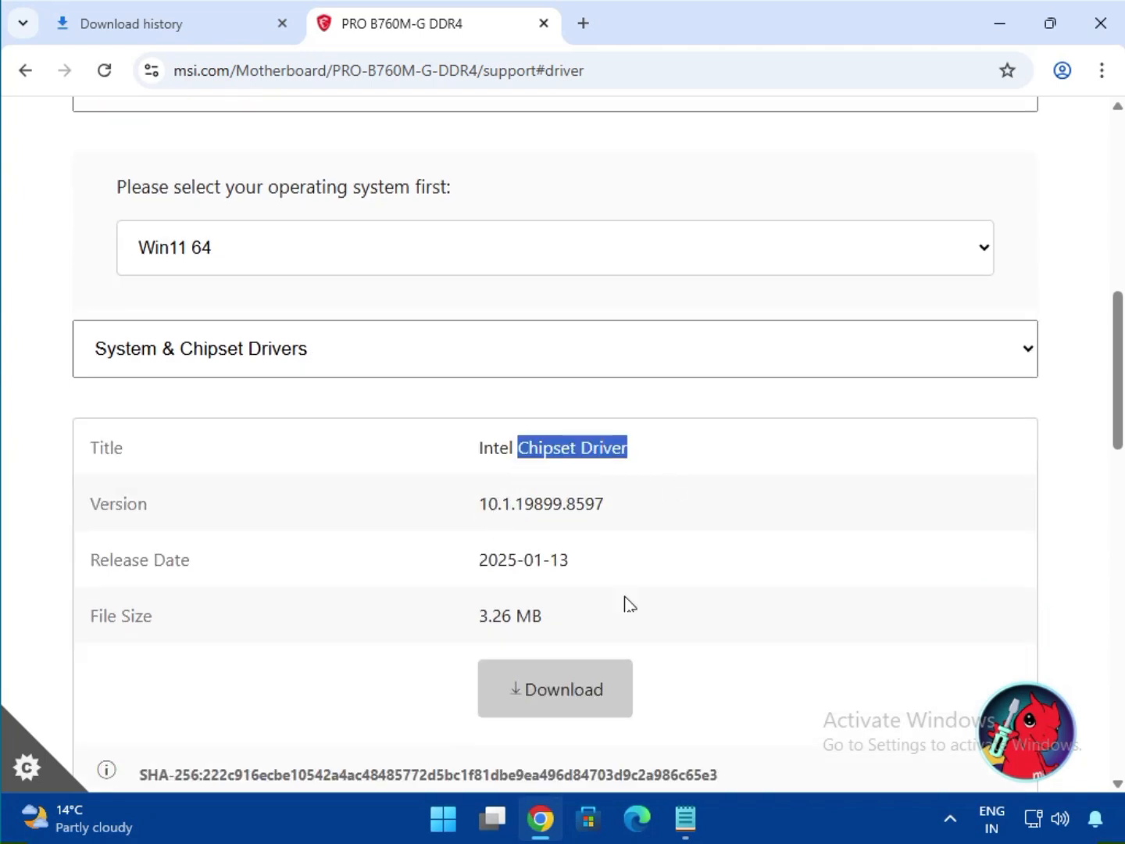
left_click(554, 671)
- Download the Intel SVGA Drivers and the Realtek HD Universal audio driver
left_click(291, 353)
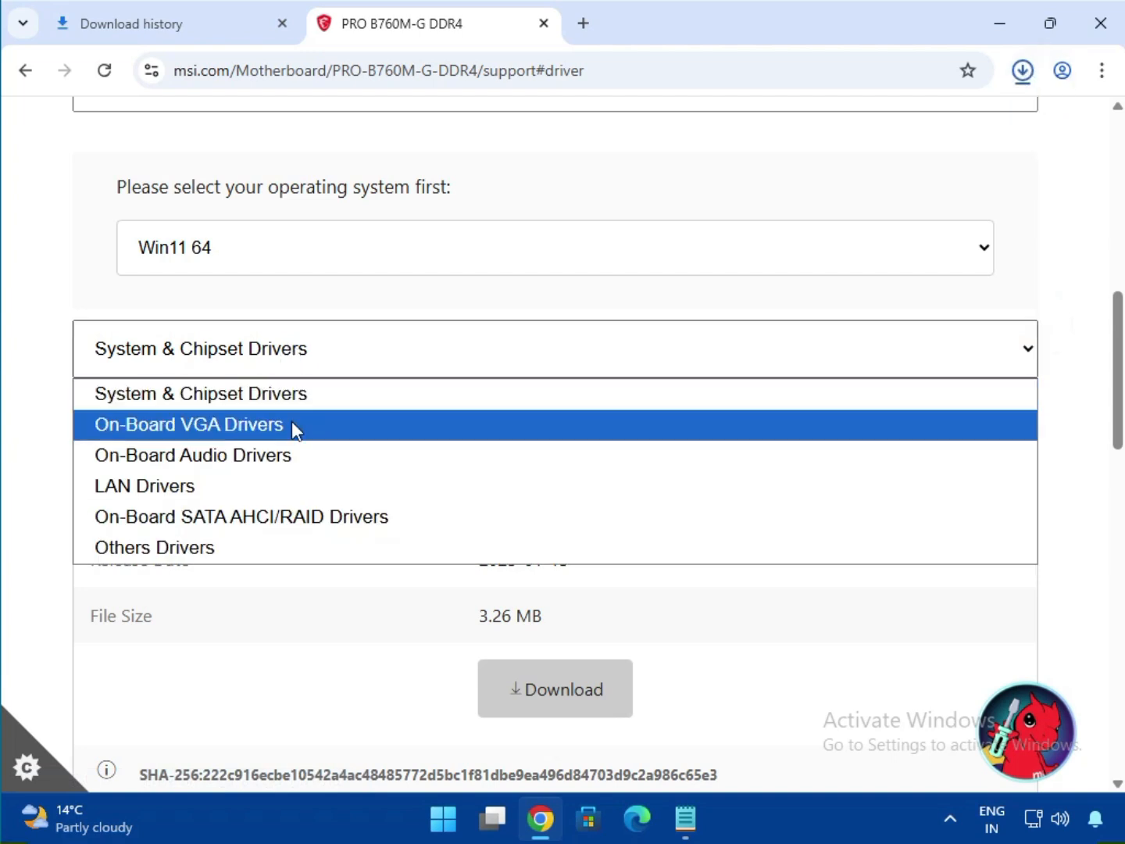
left_click(292, 426)
left_click_drag(518, 449, 622, 452)
scroll(640, 546, "down", 2)
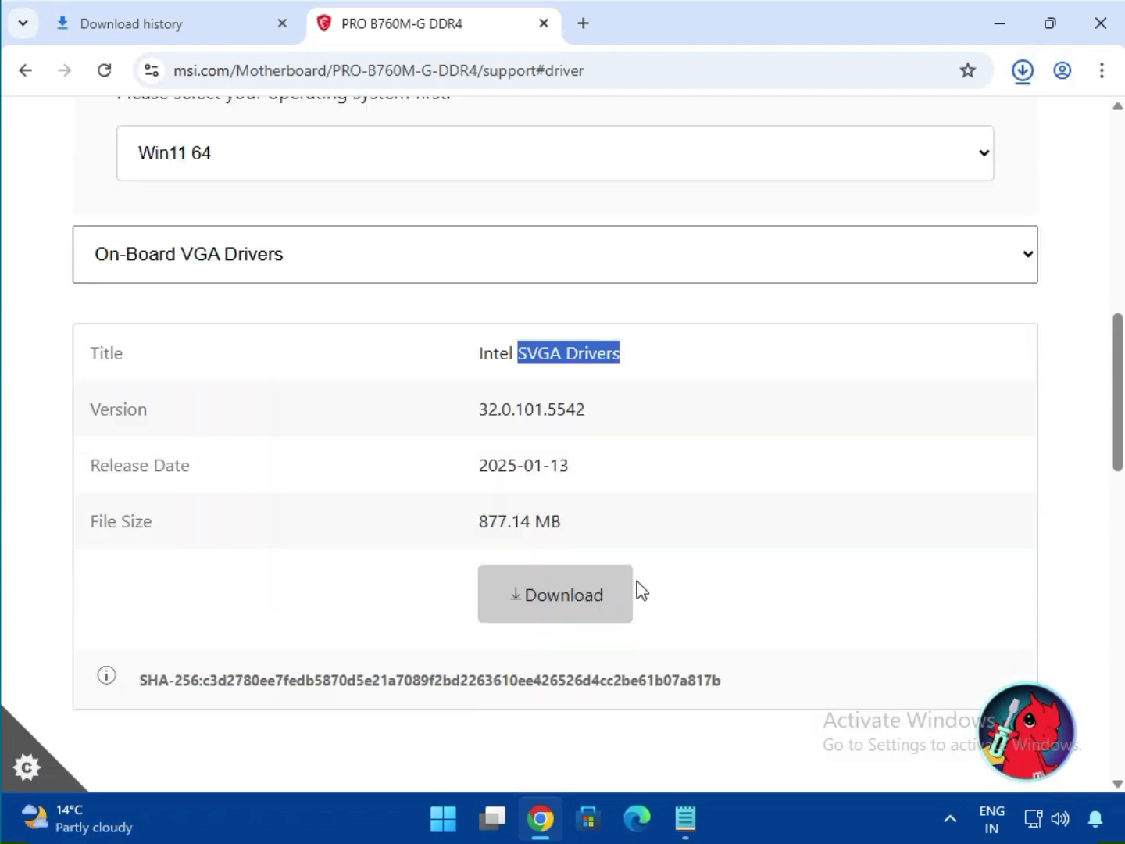
left_click(525, 577)
left_click(285, 248)
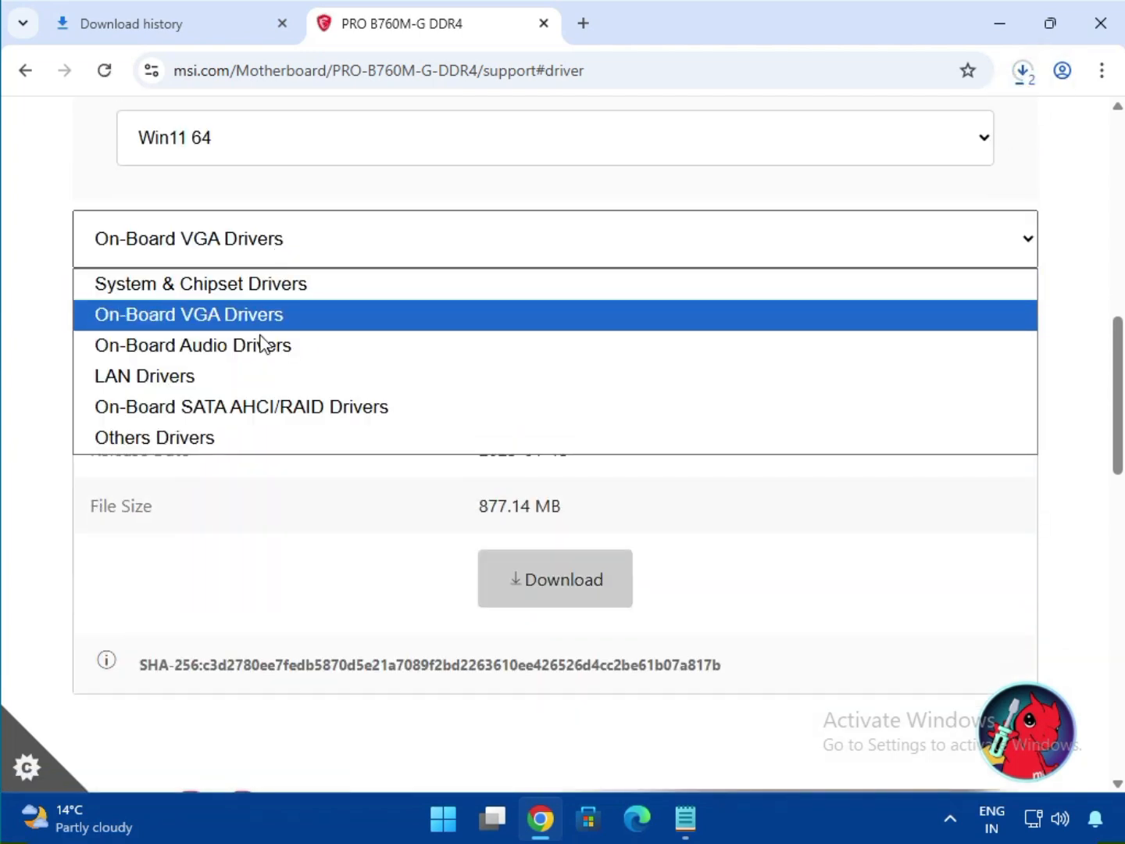
left_click(264, 344)
left_click_drag(524, 340, 692, 340)
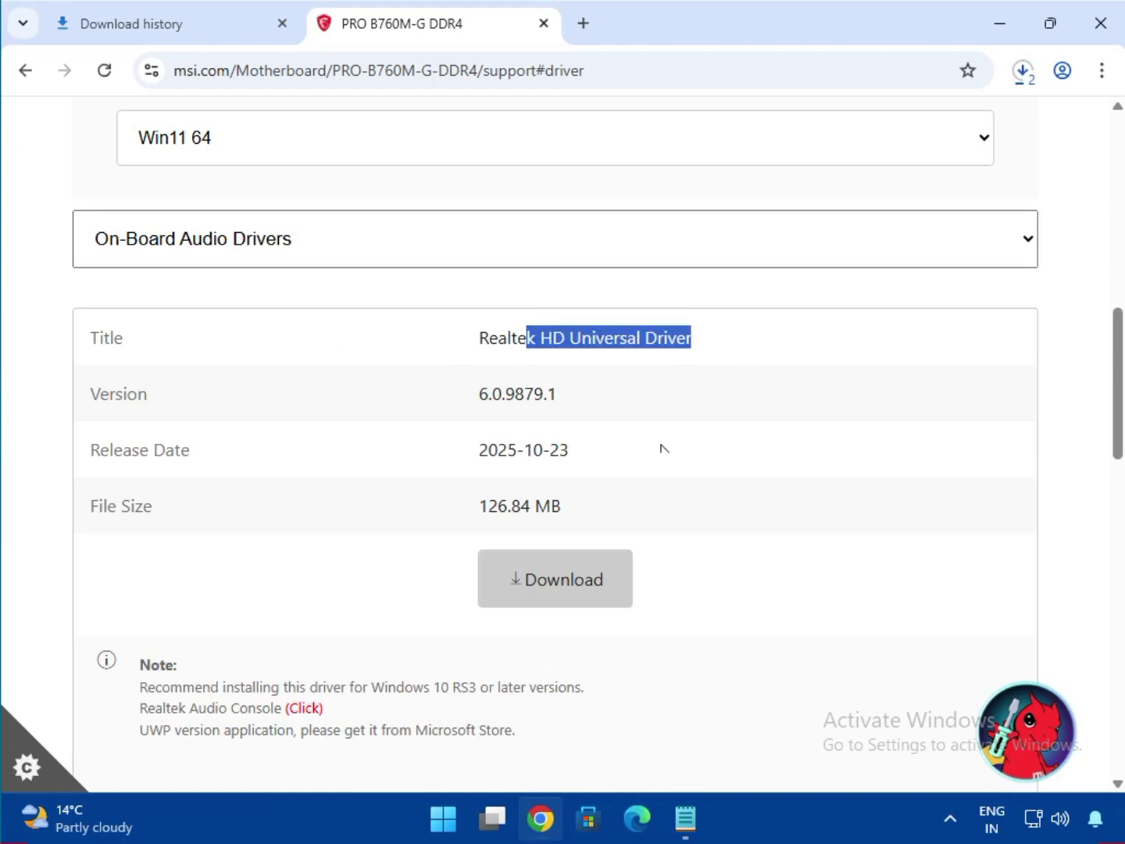
left_click(558, 556)
- Download the Realtek PCI-E Ethernet Drivers from LAN Drivers and check recent downloads
left_click(215, 234)
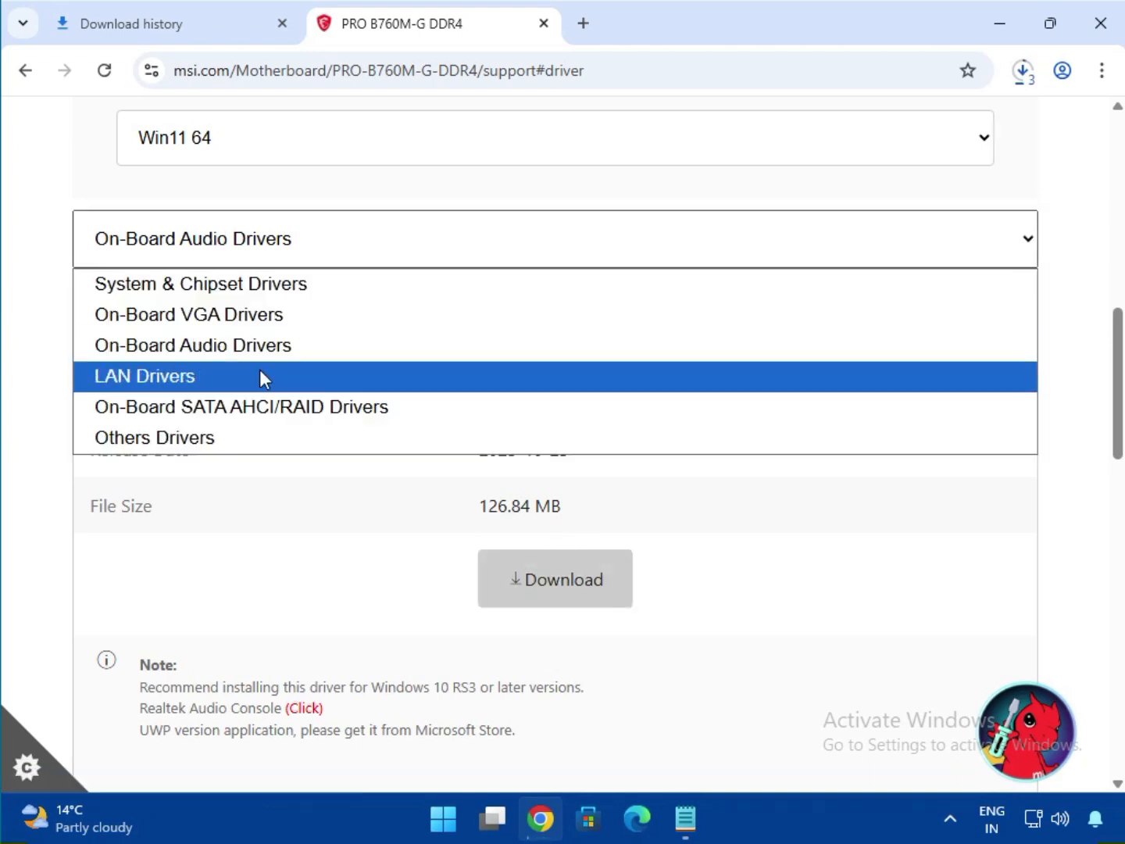
left_click(281, 375)
left_click_drag(568, 342, 739, 342)
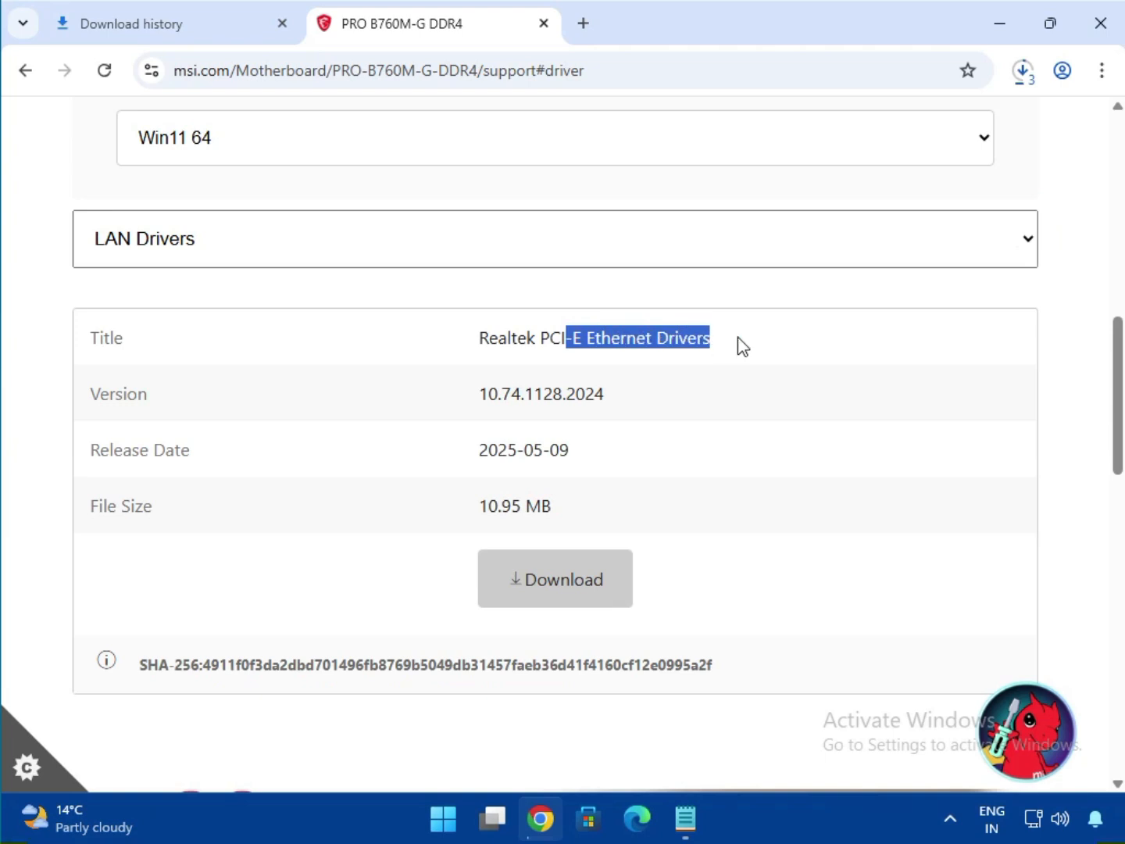
scroll(594, 401, "down", 2)
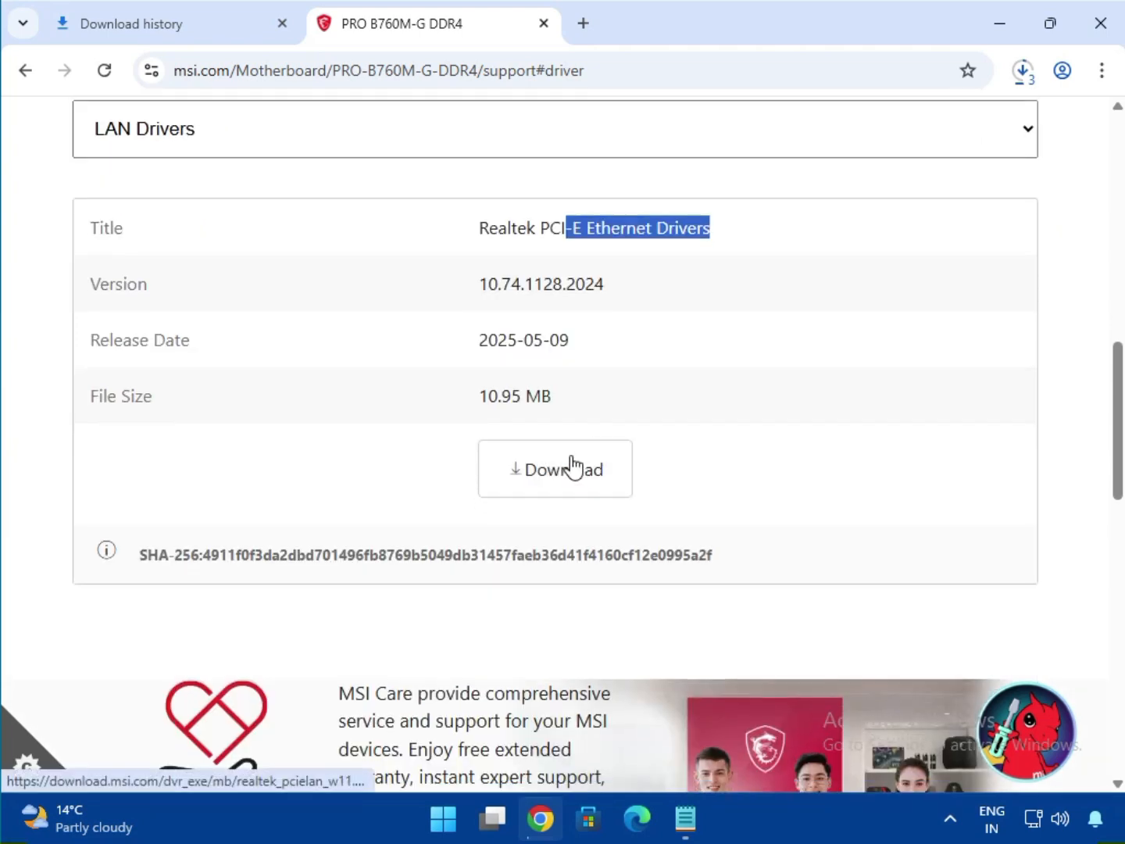
left_click(575, 467)
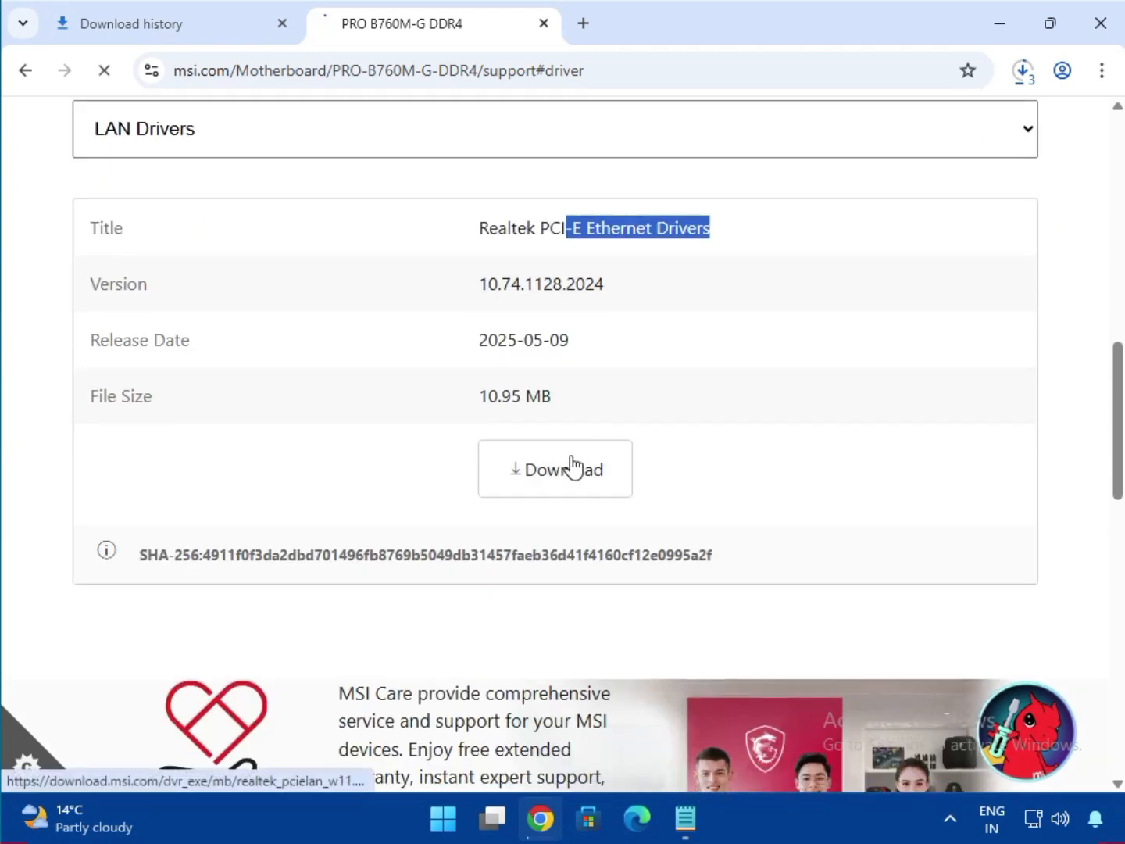
left_click(1024, 73)
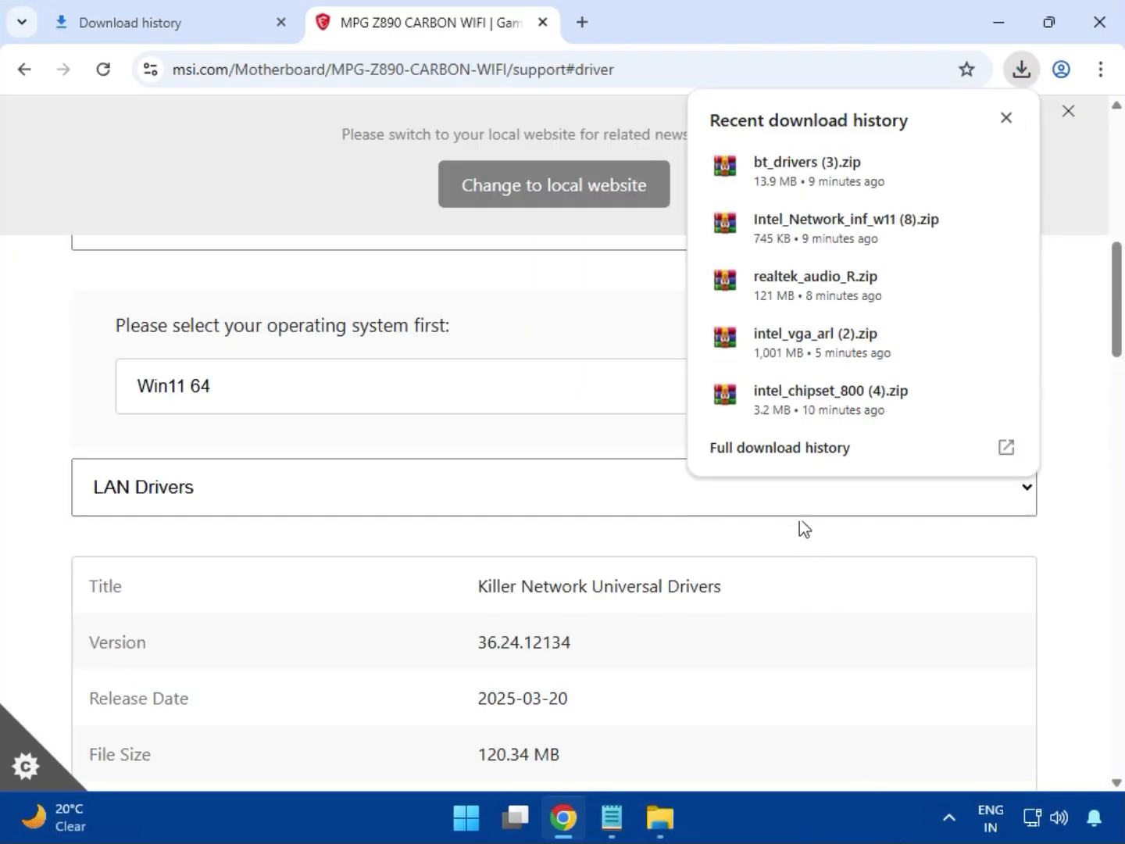
- Open the Downloads folder from Chrome's full download history
left_click(752, 458)
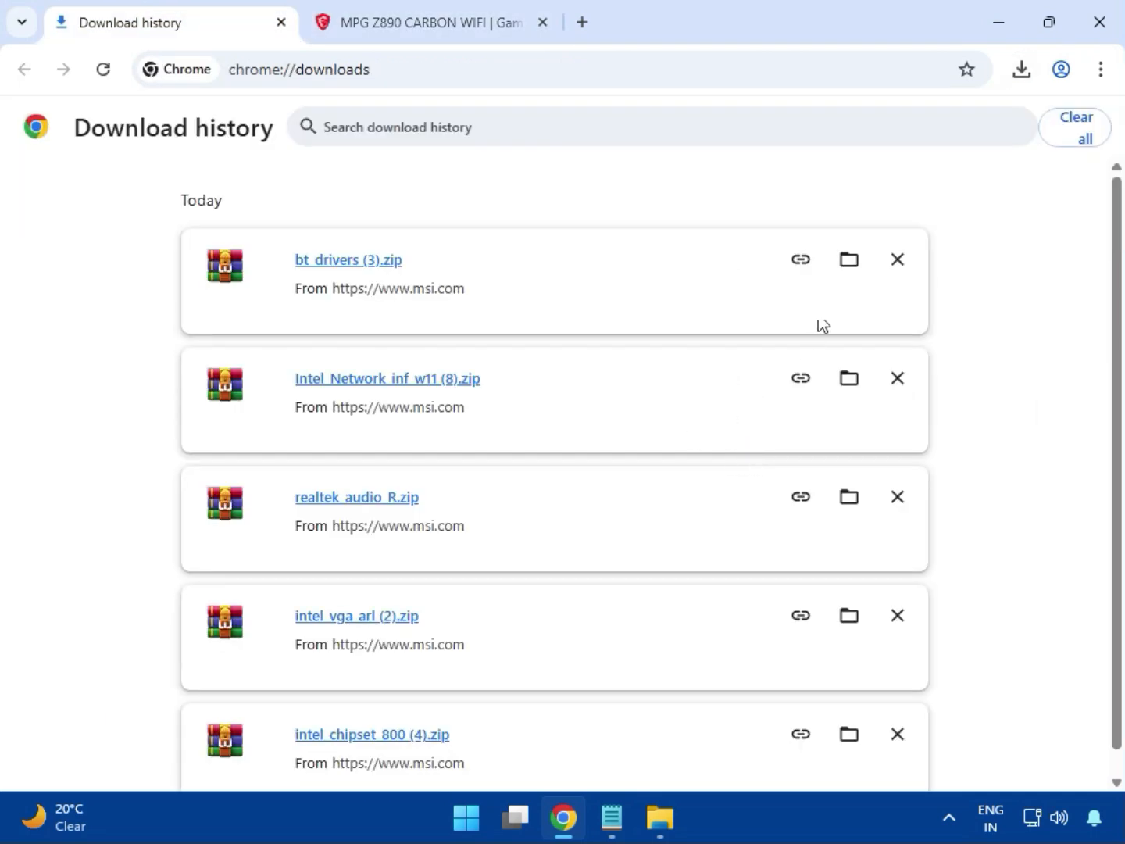
left_click(848, 260)
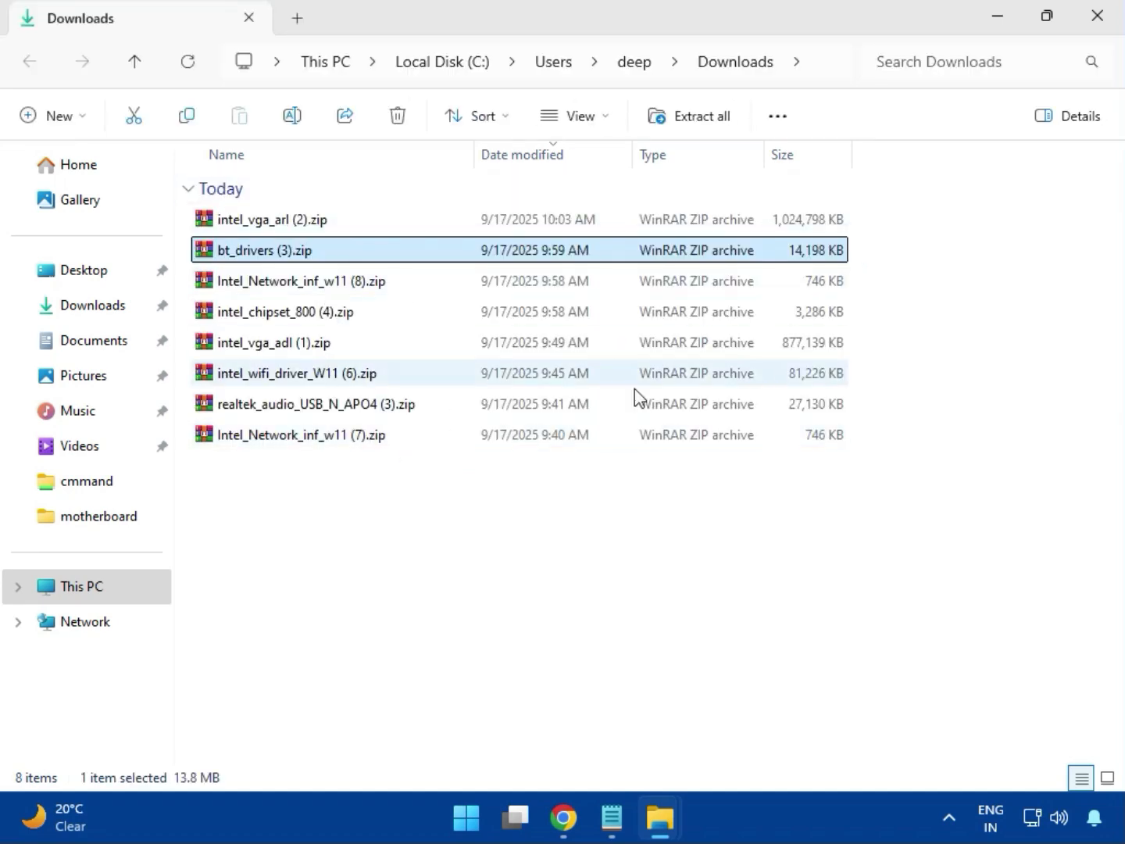
- Open intel_vga_arl (2).zip in WinRAR and run Installer.exe from the Intel VGA Driver folder
left_click(314, 229)
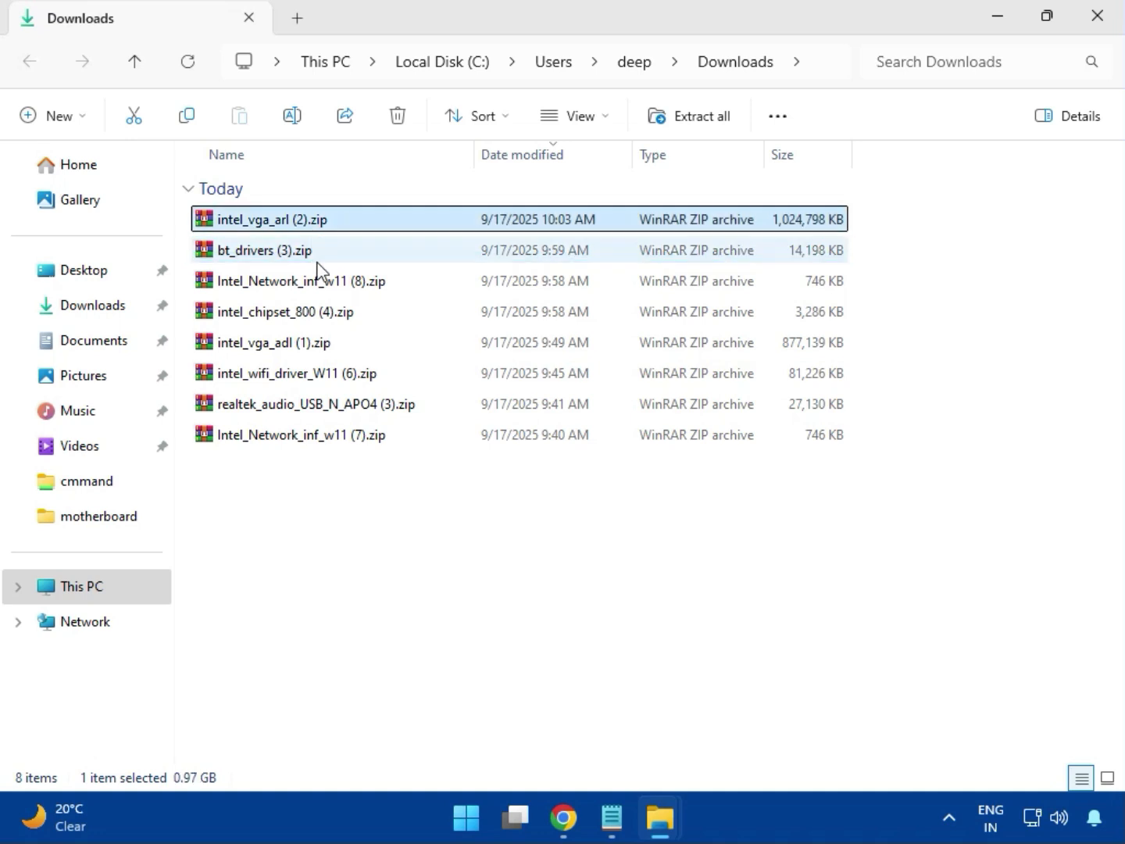
double_click(306, 221)
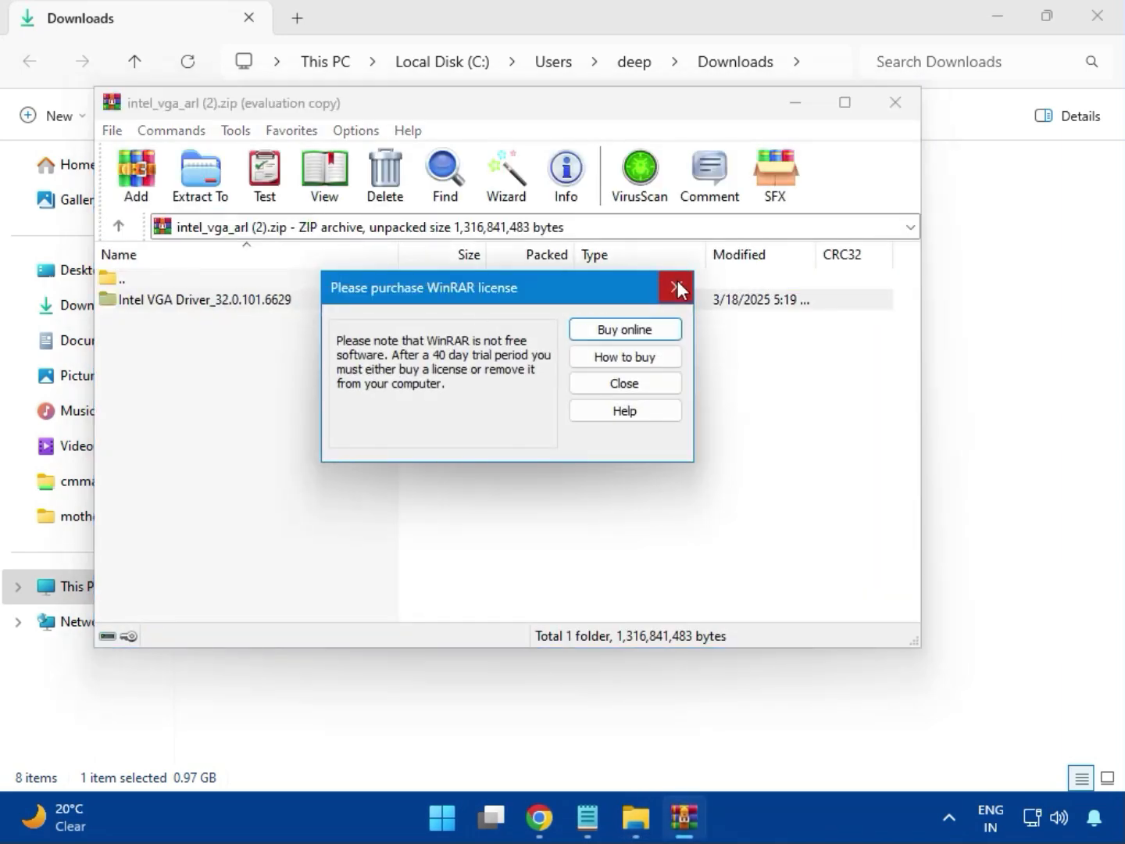
left_click(673, 287)
double_click(203, 299)
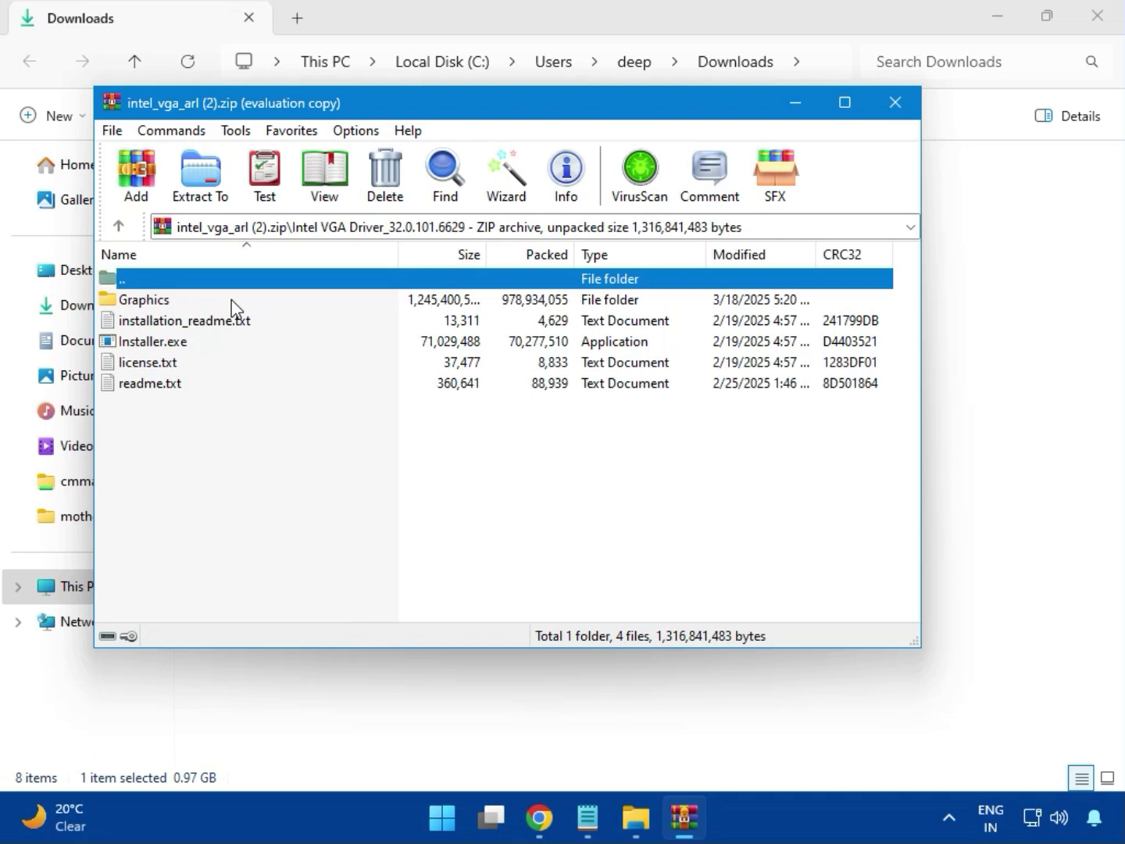
left_click(188, 349)
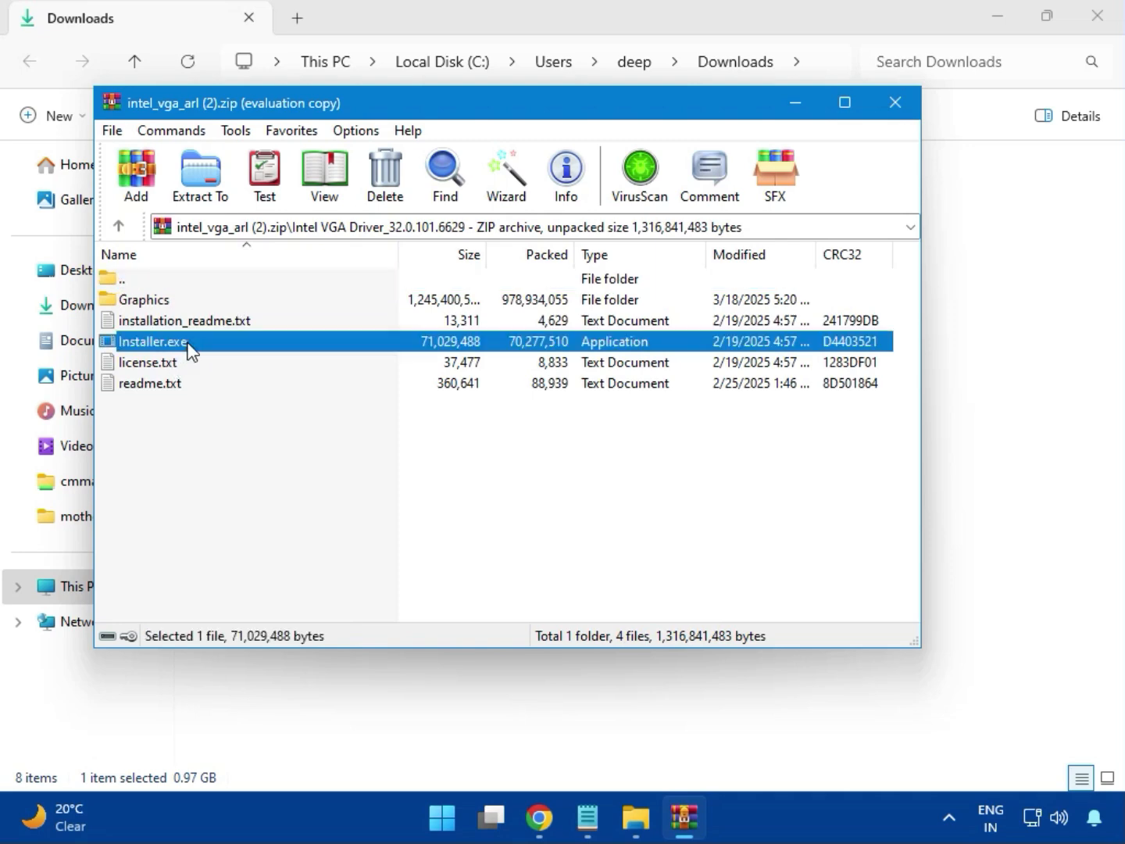
double_click(220, 343)
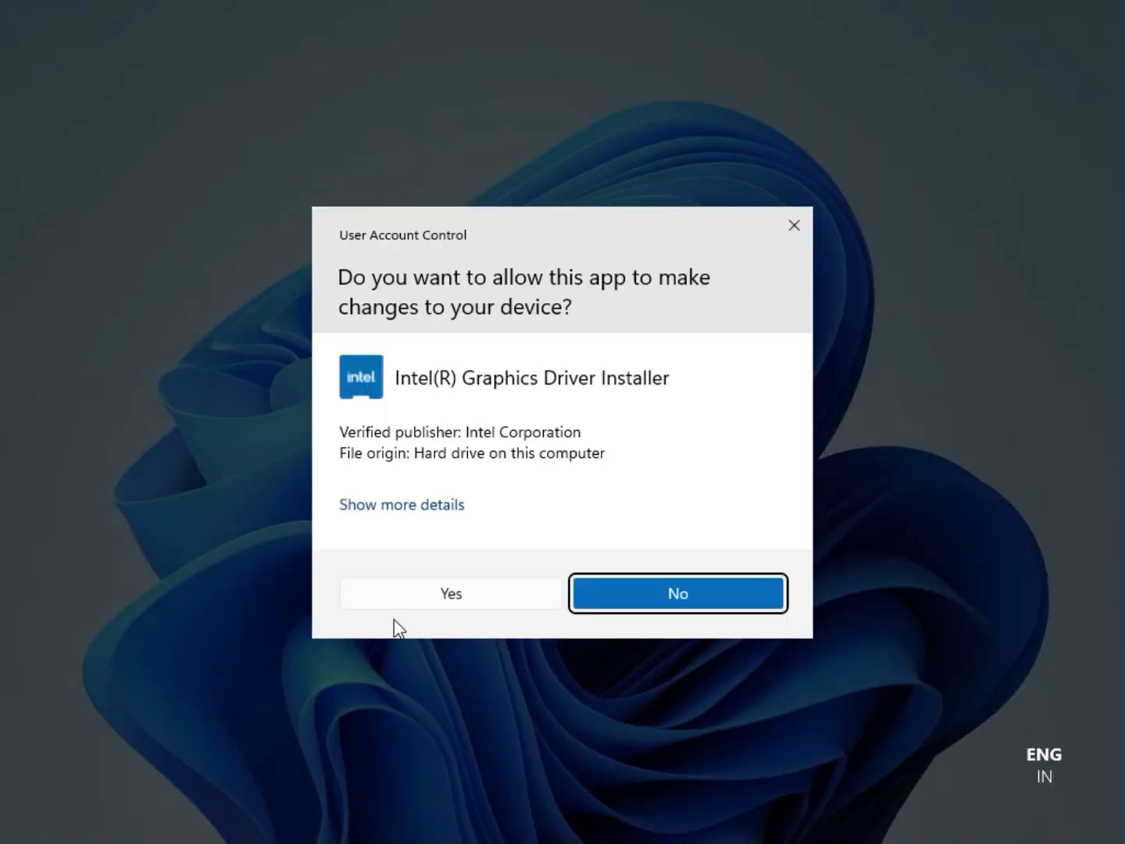
- Approve and begin the Intel graphics driver install, then dismiss the no-compatible-driver error
left_click(437, 594)
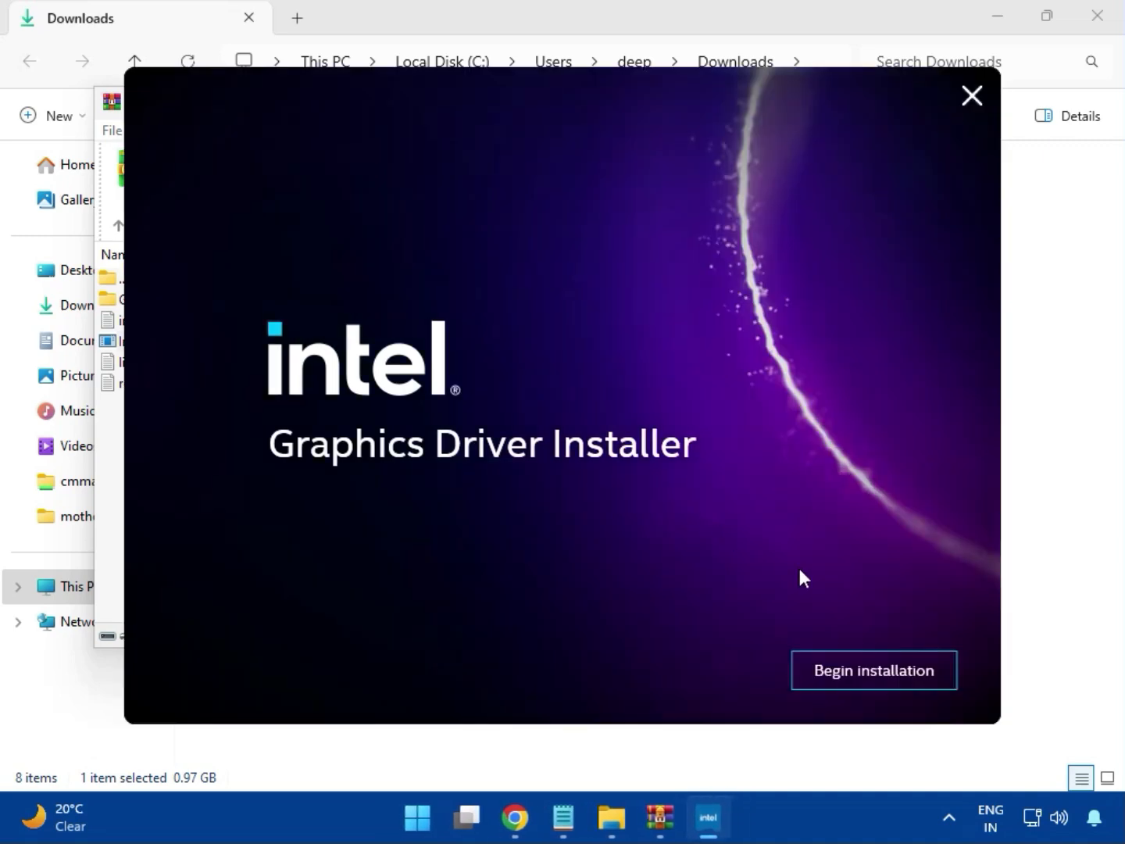
left_click(859, 670)
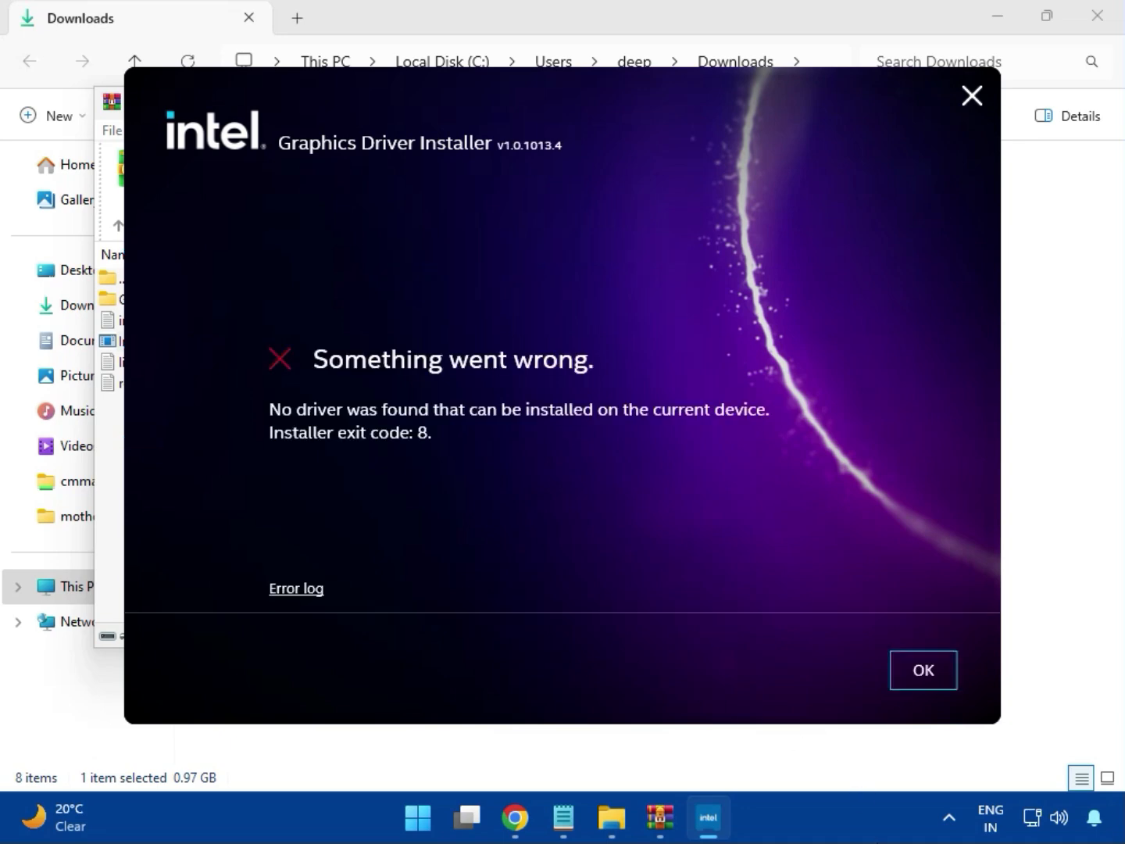
left_click(906, 681)
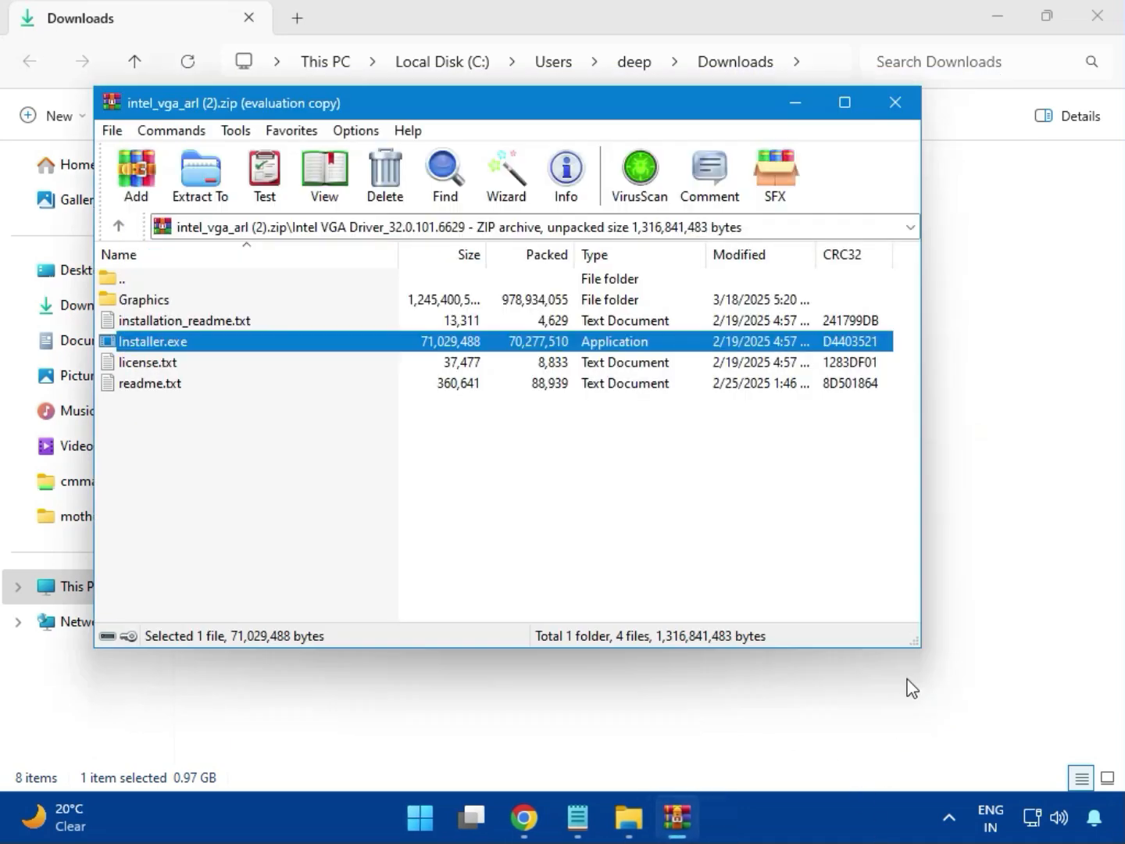
- Close the graphics archive and launch Intel Bluetooth.msi from bt_drivers (3).zip's Intel BlueTooth Driver folder
left_click(889, 95)
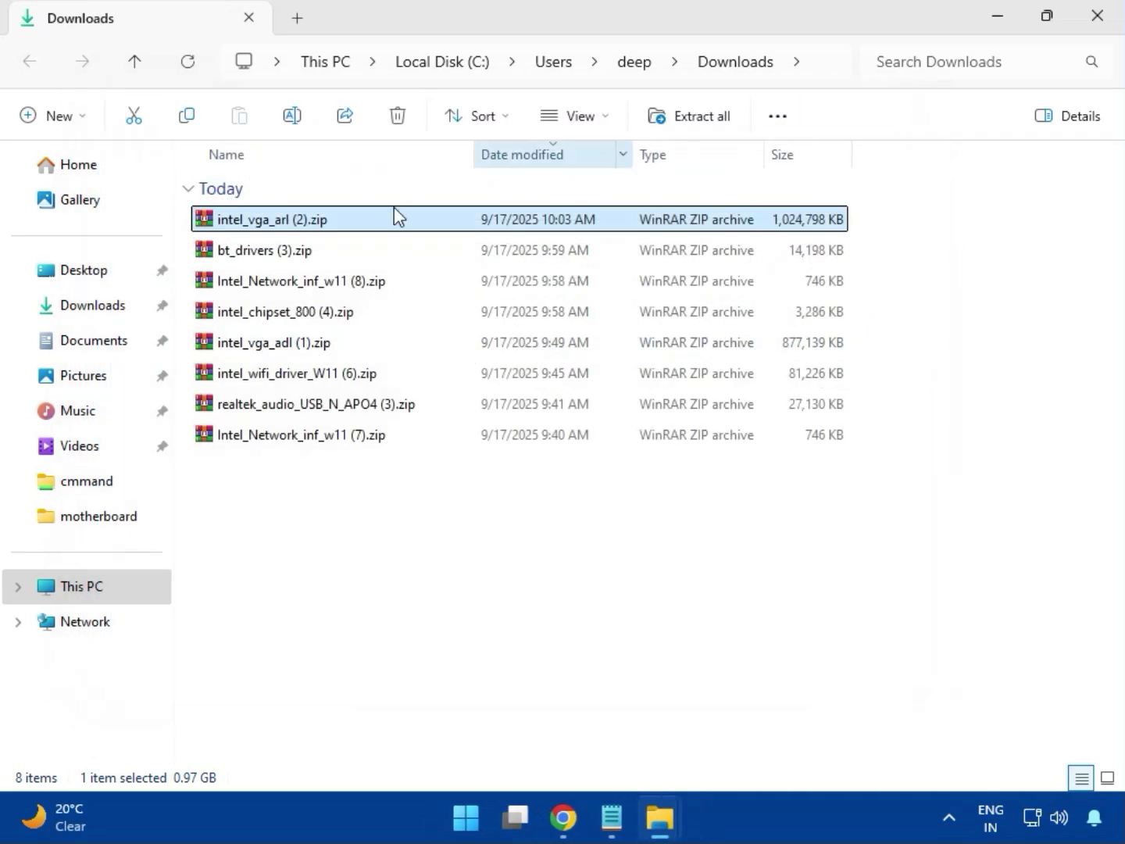
left_click(234, 260)
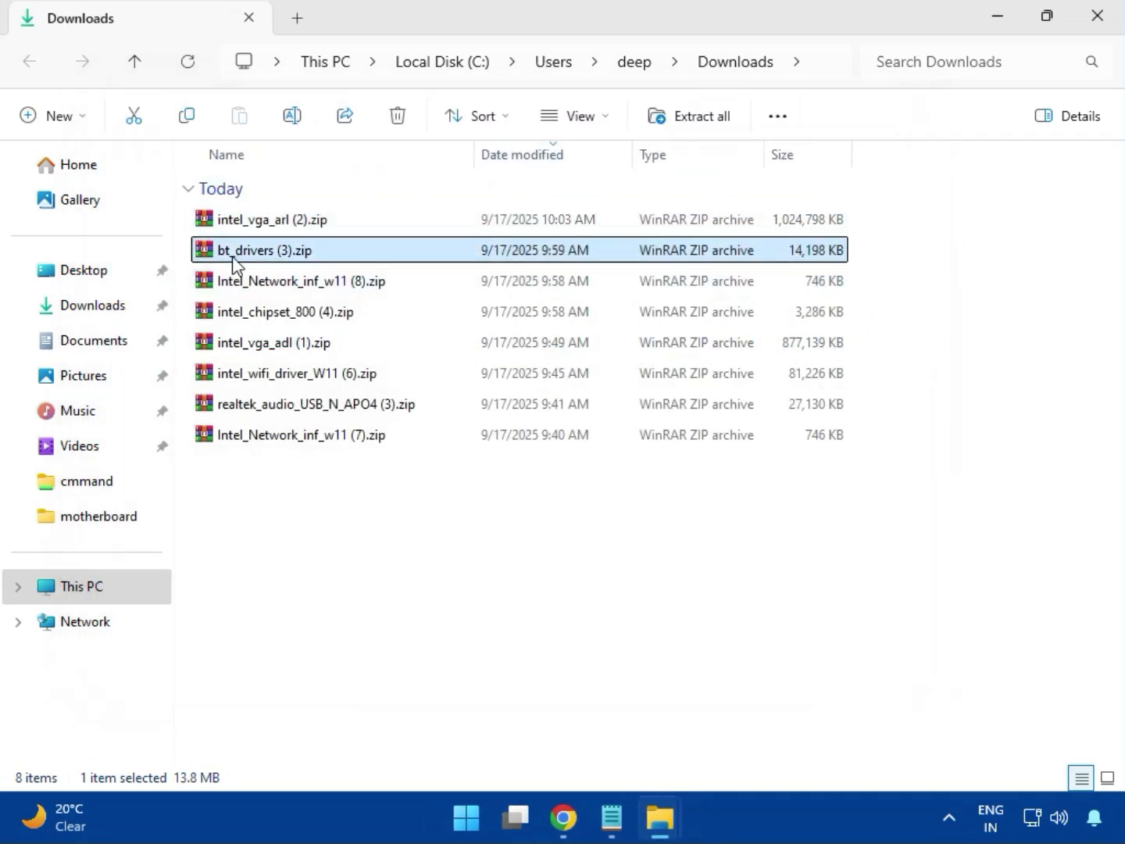
double_click(272, 250)
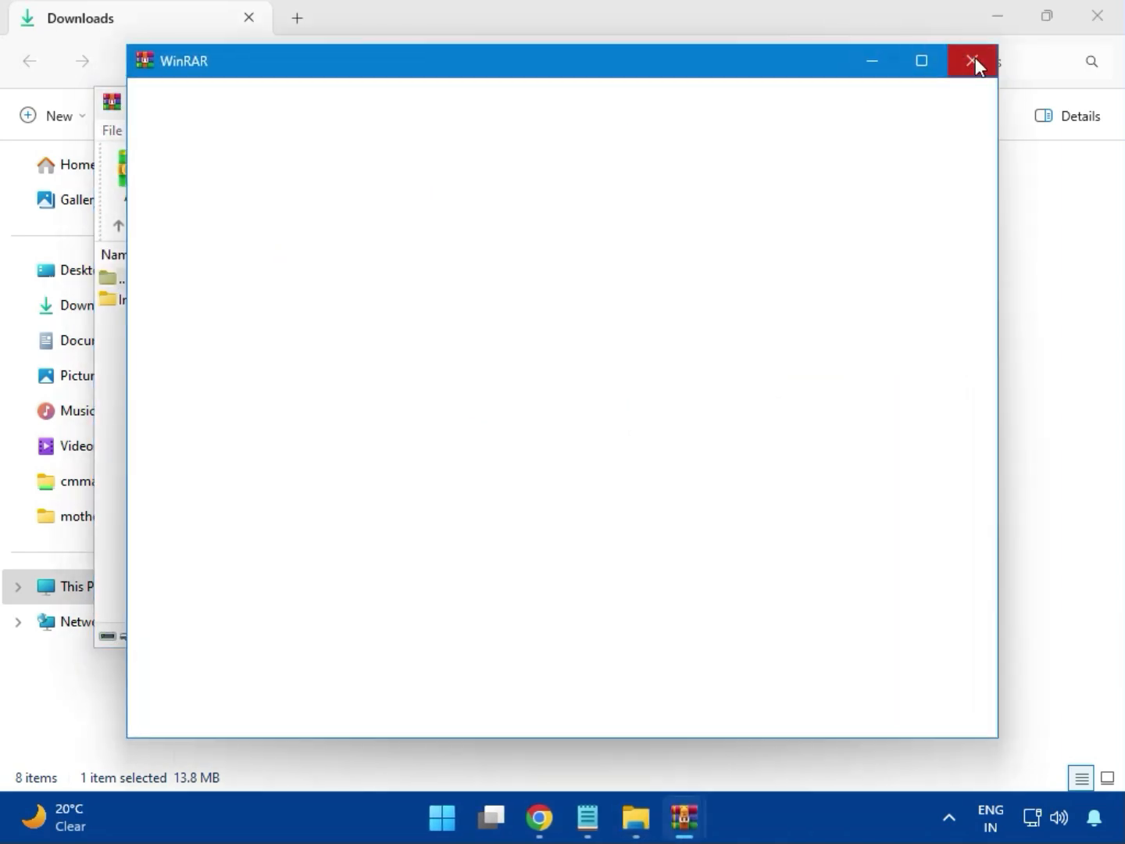
left_click(975, 61)
left_click(130, 308)
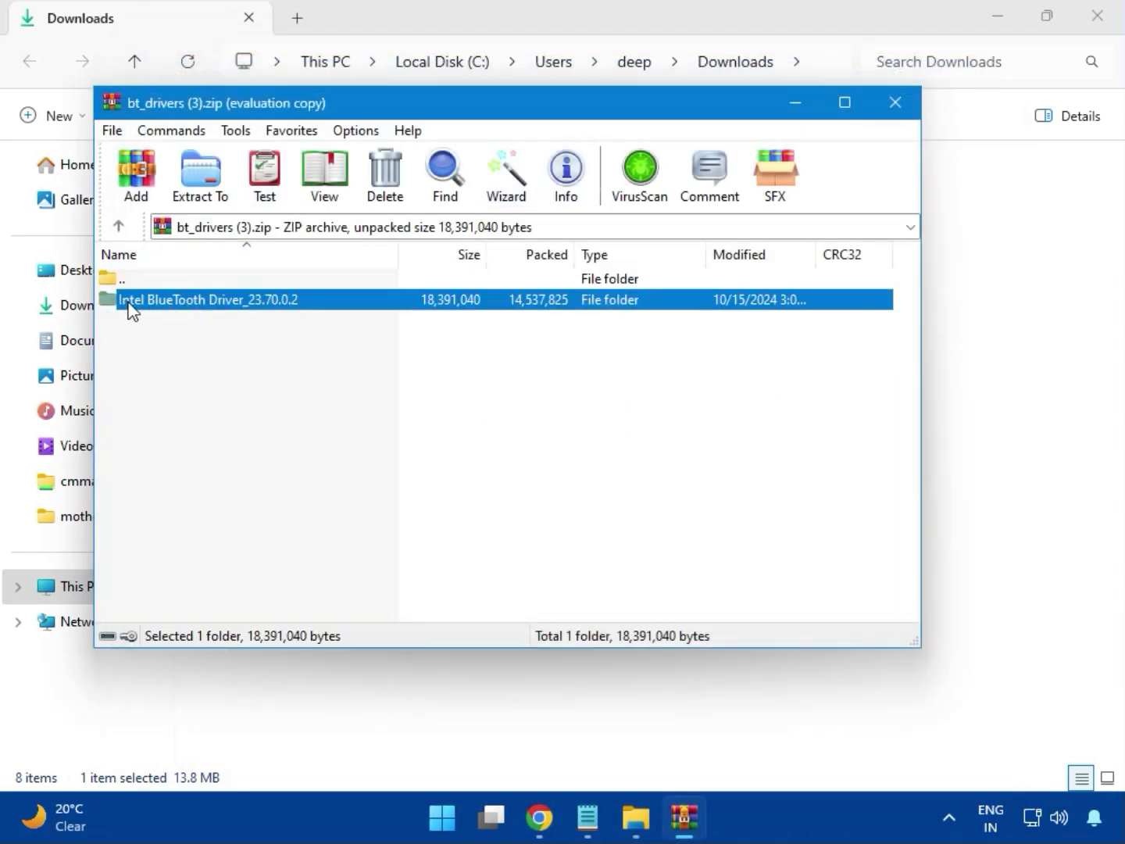
double_click(208, 303)
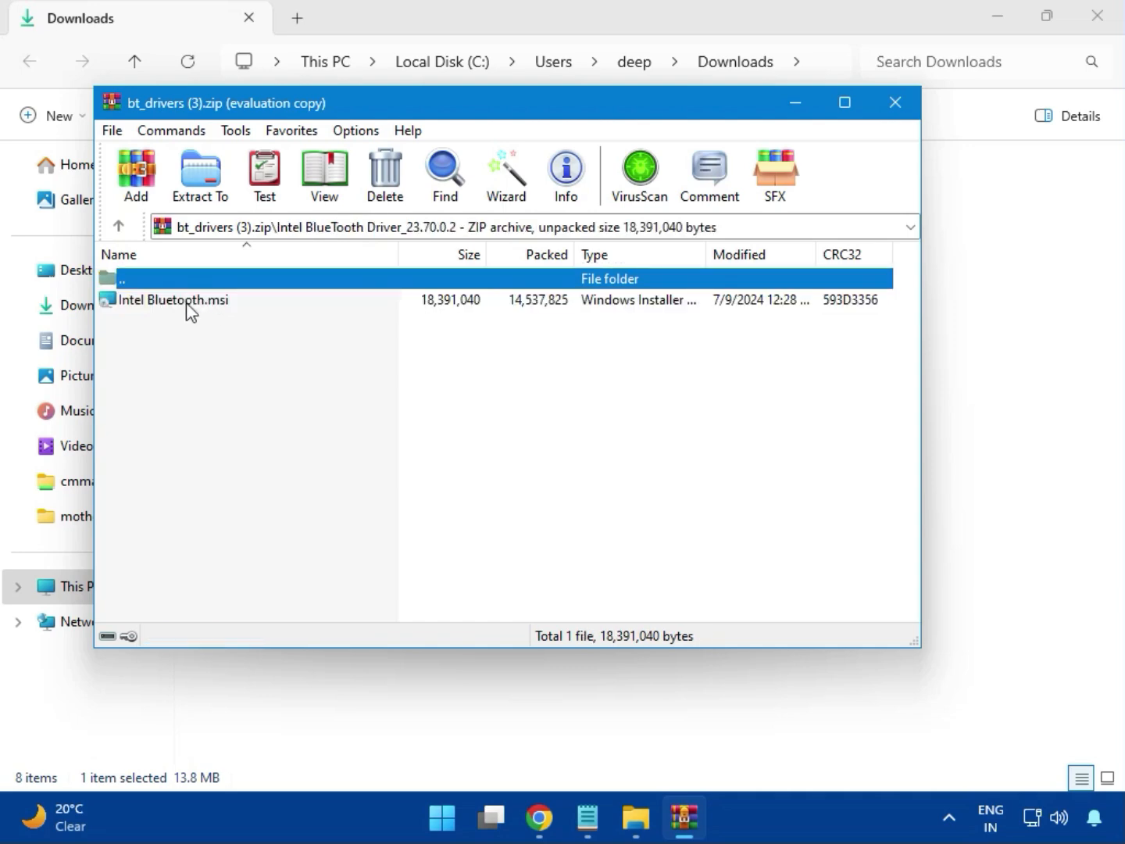
double_click(187, 302)
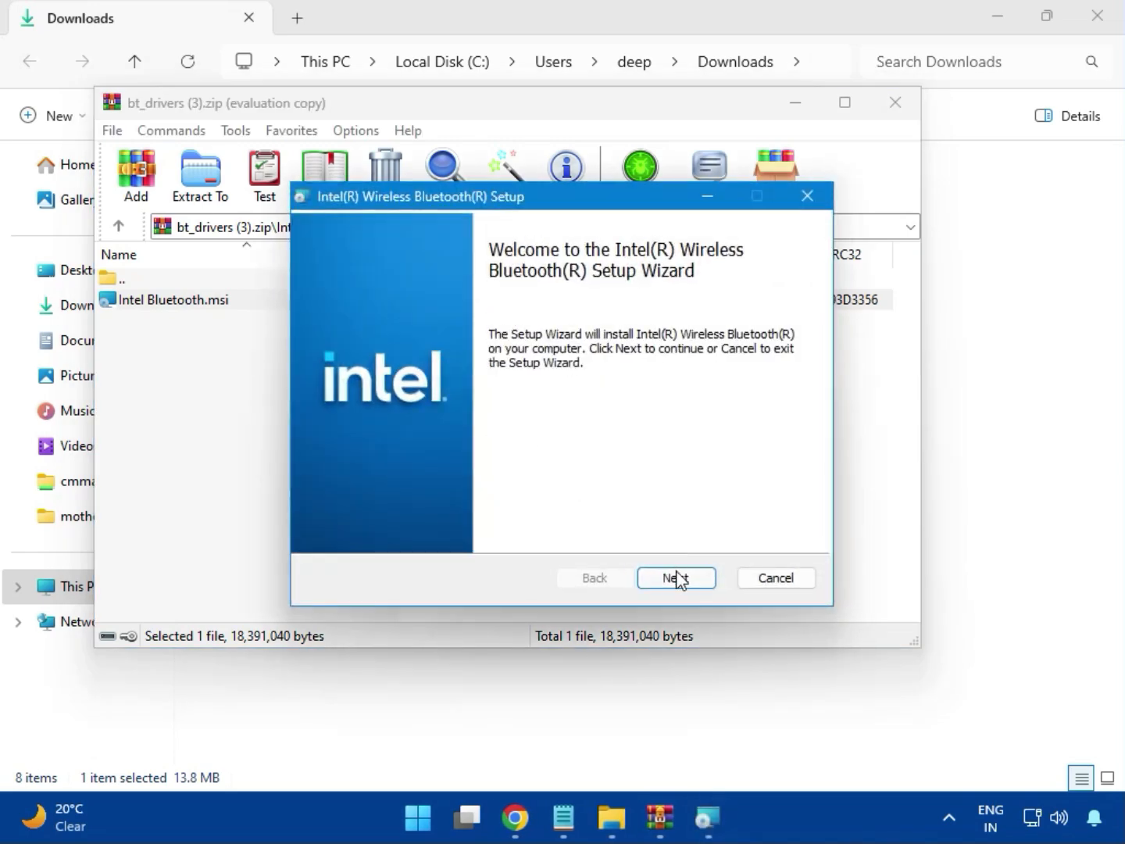
- Accept the license and install the Intel Bluetooth driver with the Typical setup type
left_click(677, 577)
left_click(403, 531)
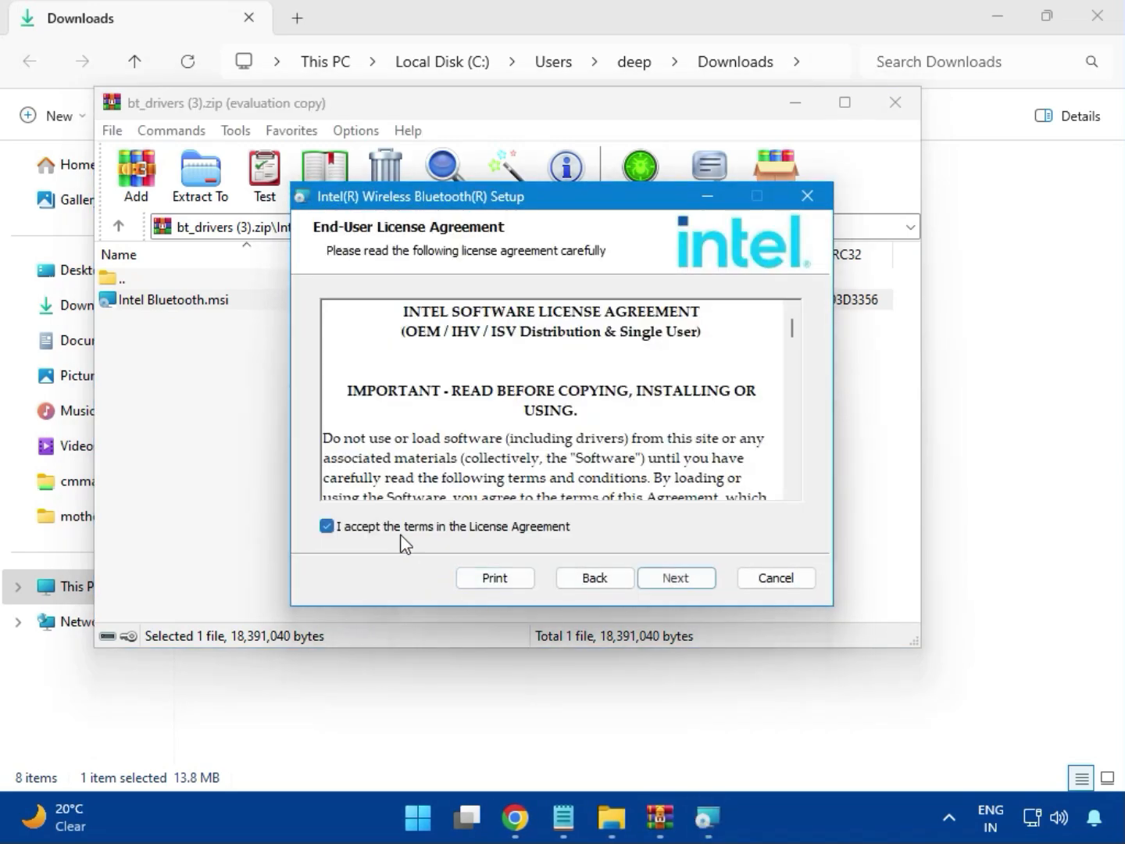
left_click(671, 580)
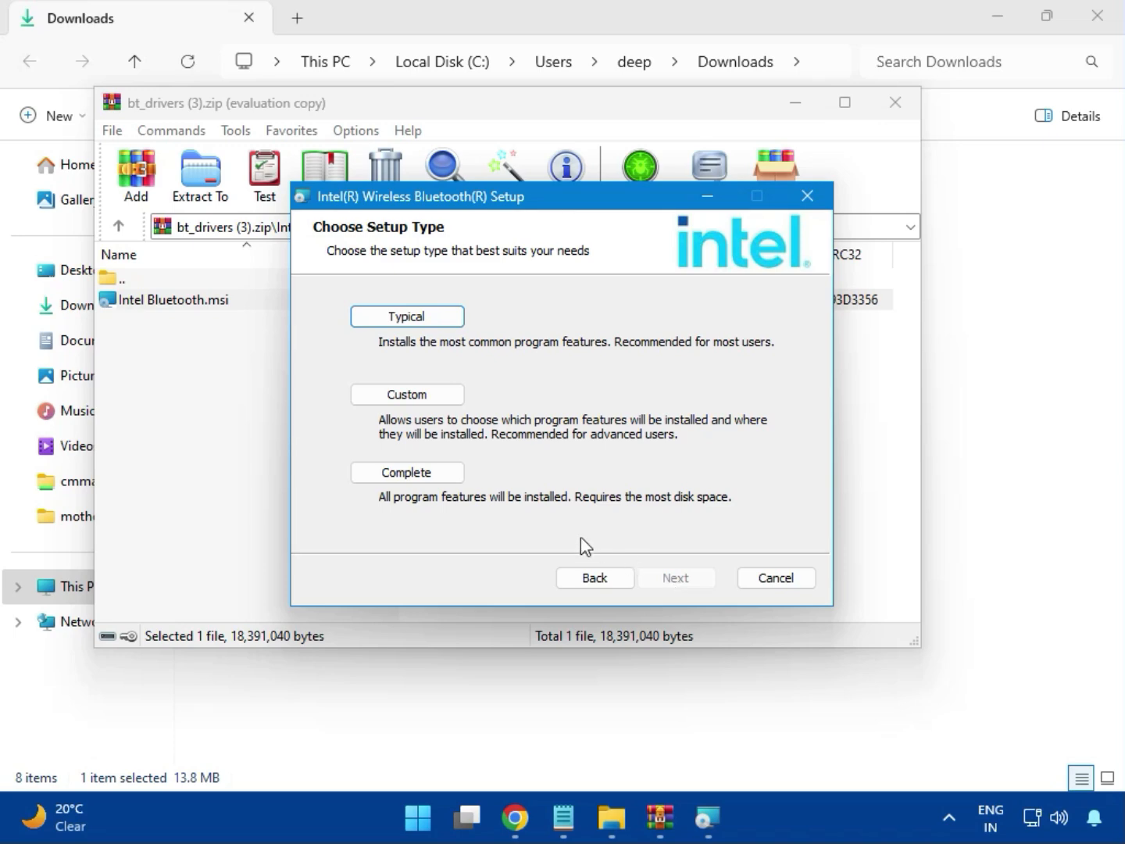
left_click(388, 318)
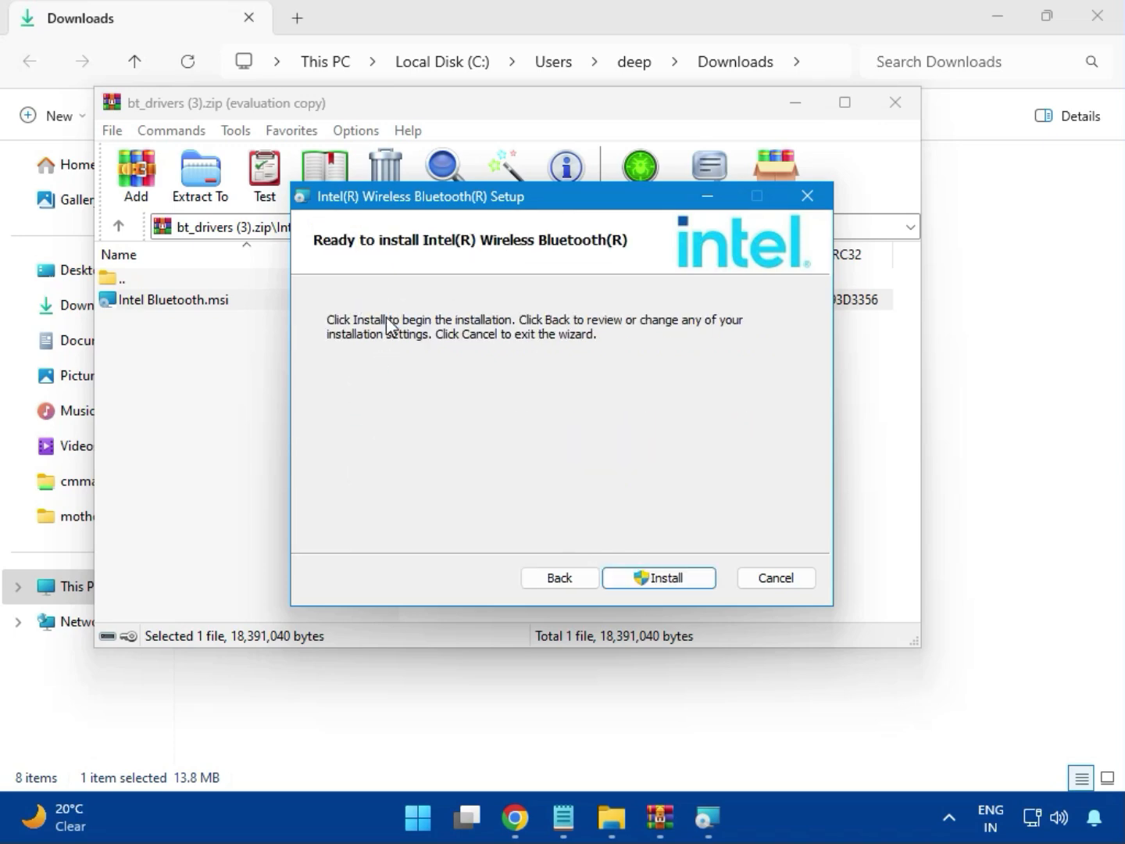
left_click(649, 578)
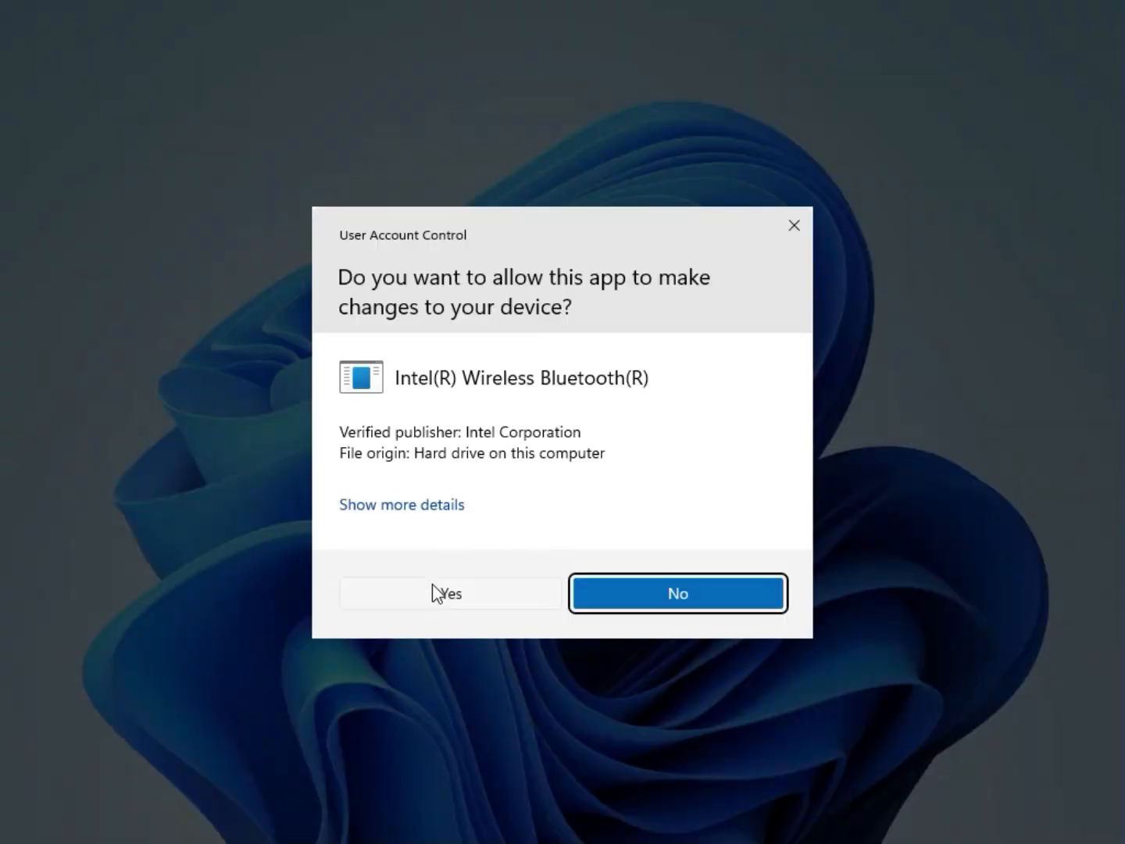
left_click(432, 582)
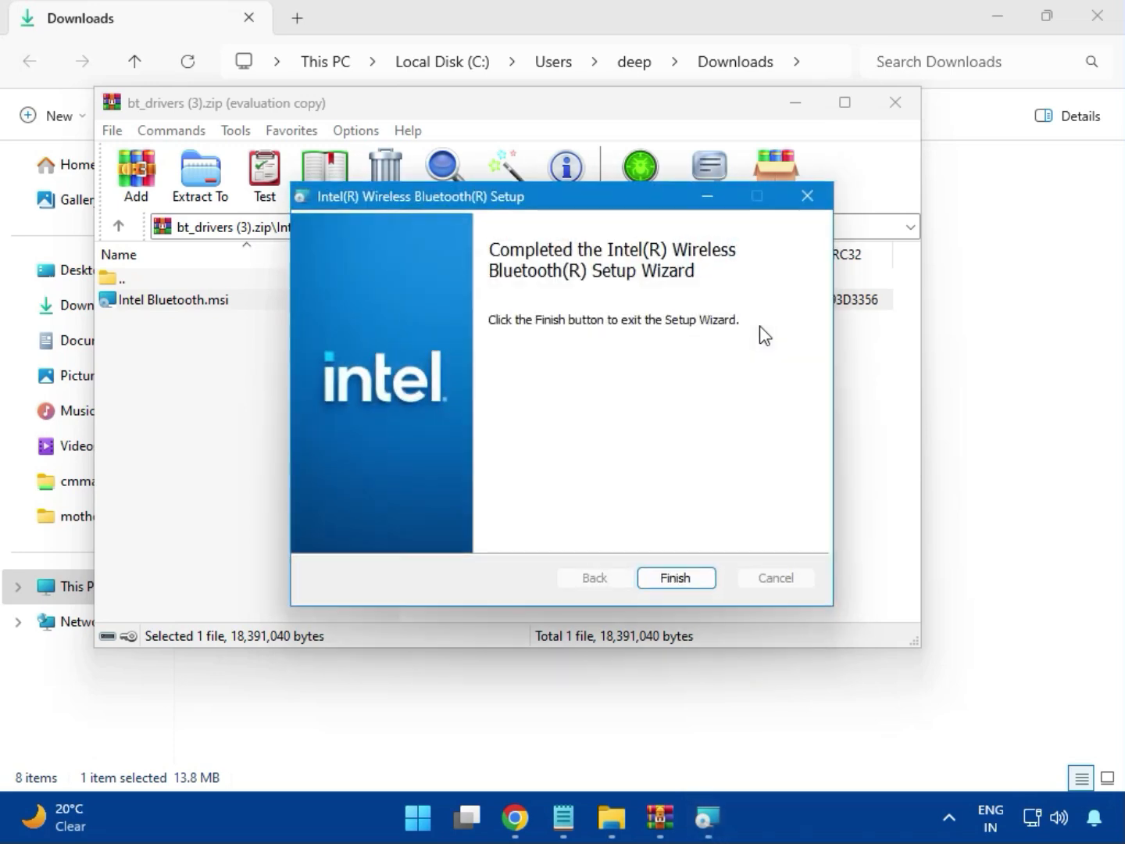
left_click(677, 579)
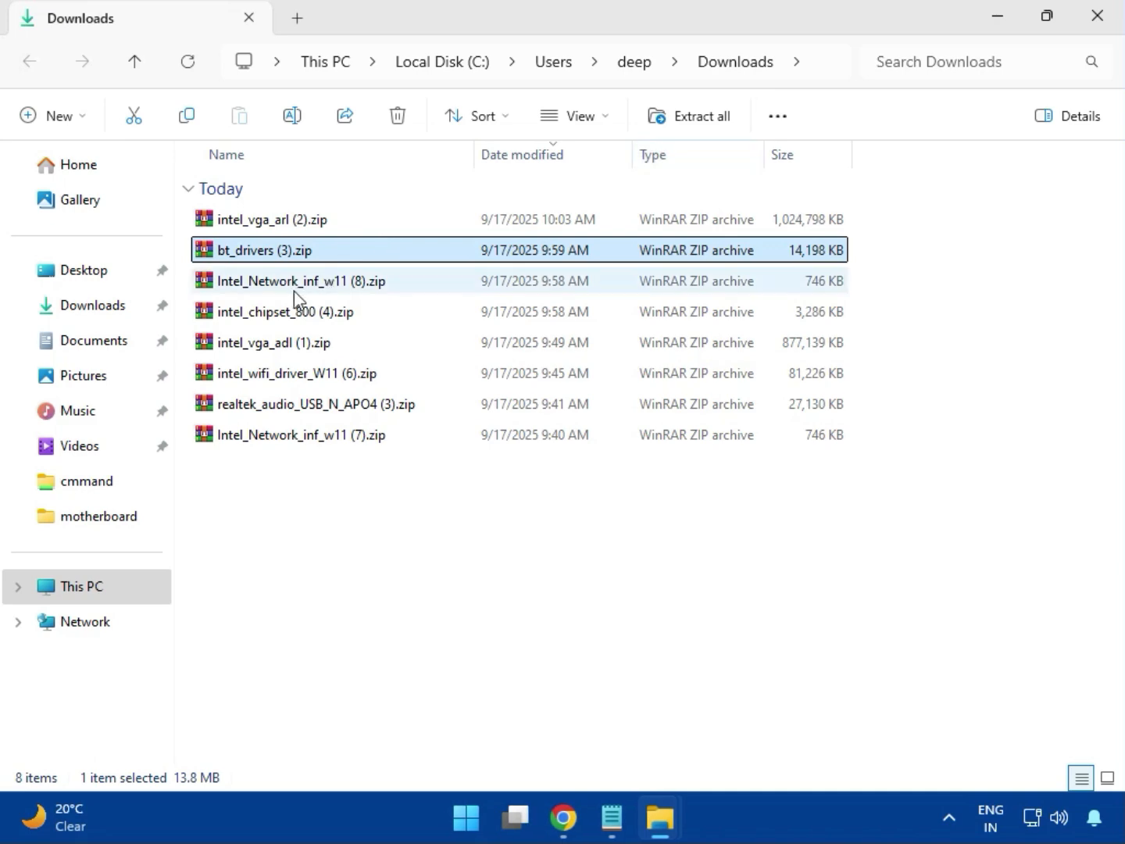
left_click(293, 292)
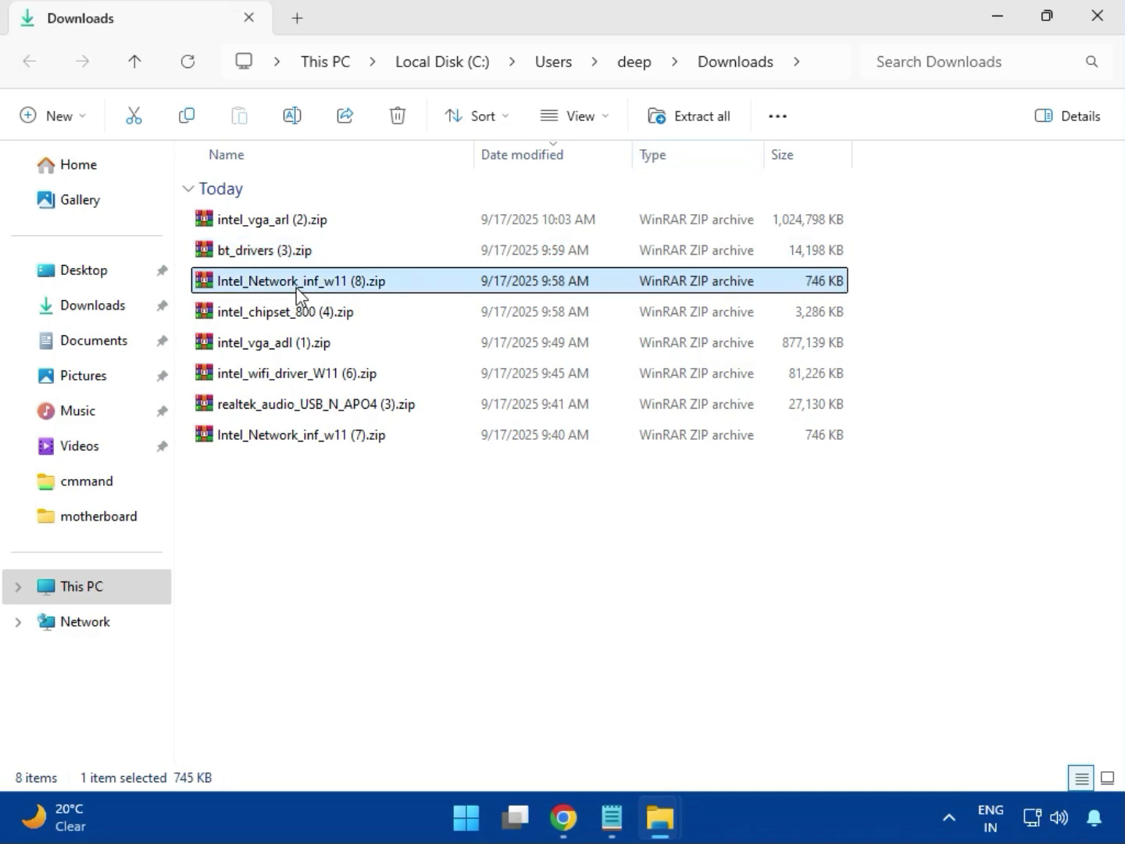
- Run MSI SetupDrv64.exe from the W11 folder of Intel_Network_inf_w11 (8).zip, then close it
double_click(311, 285)
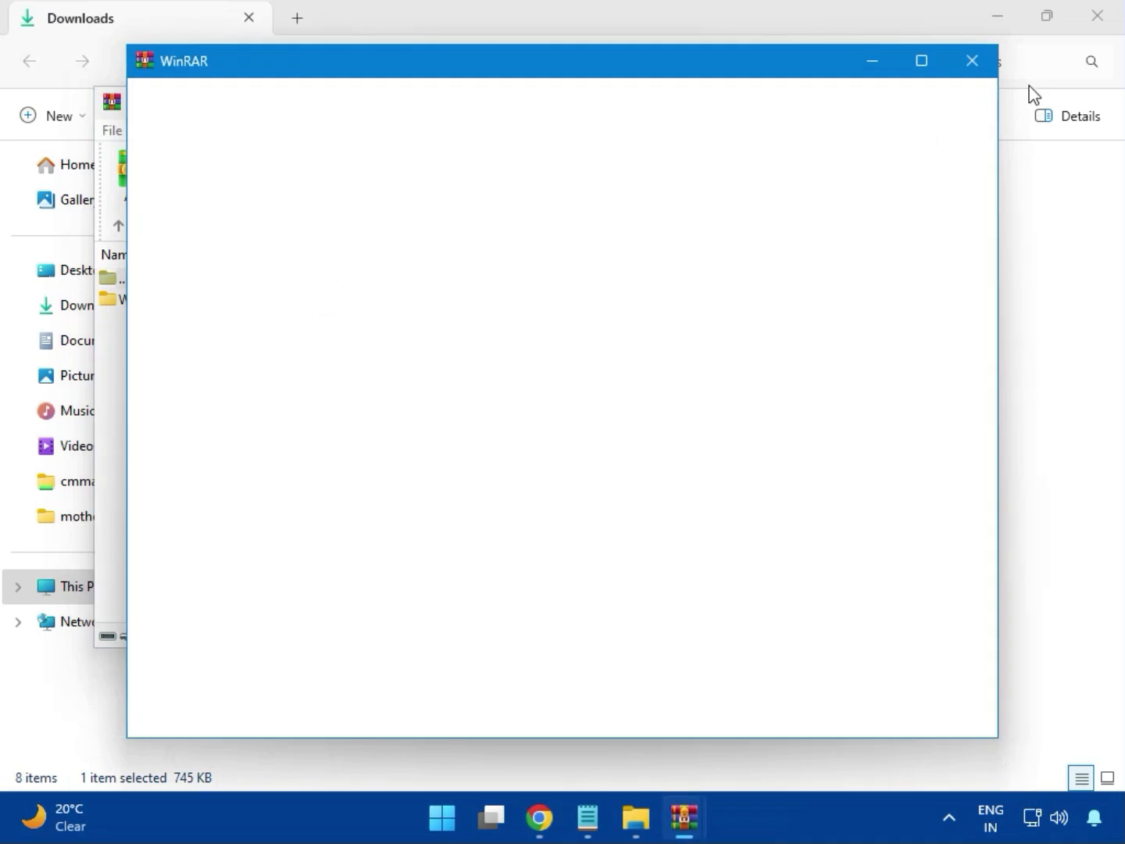
left_click(972, 63)
left_click(137, 312)
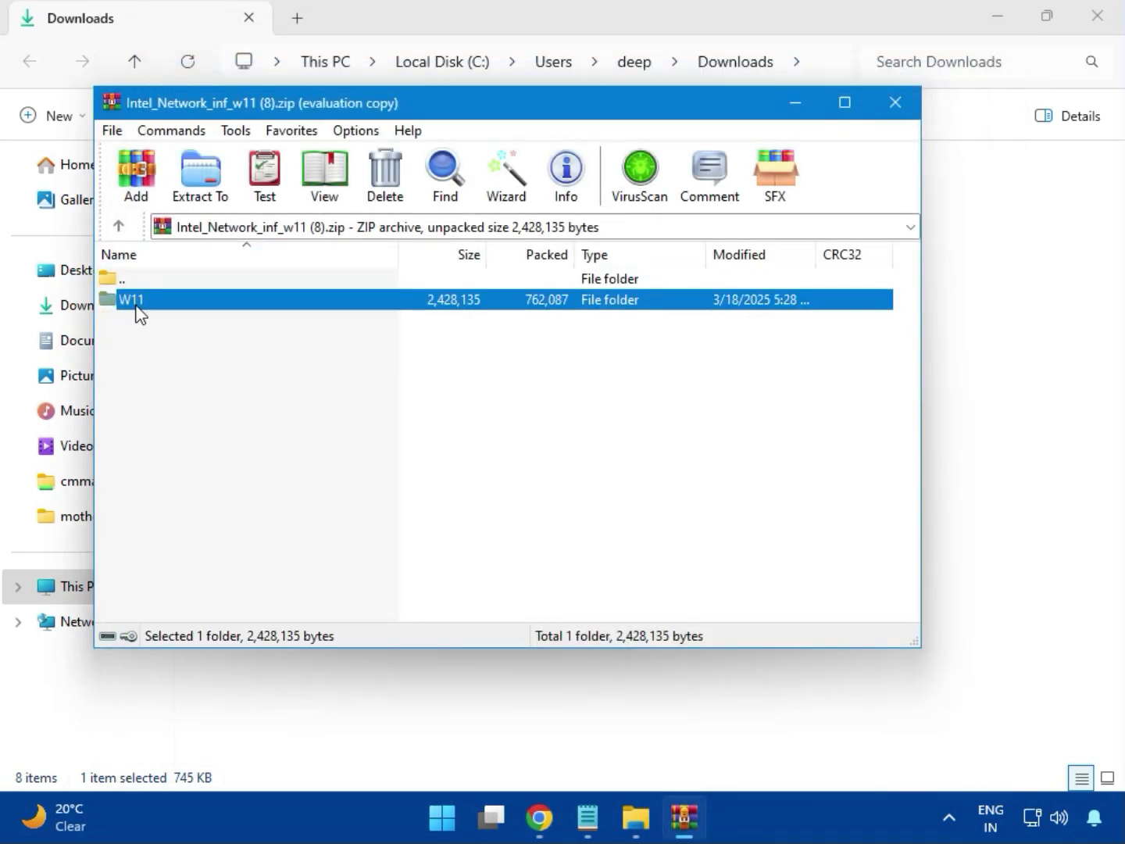
double_click(143, 316)
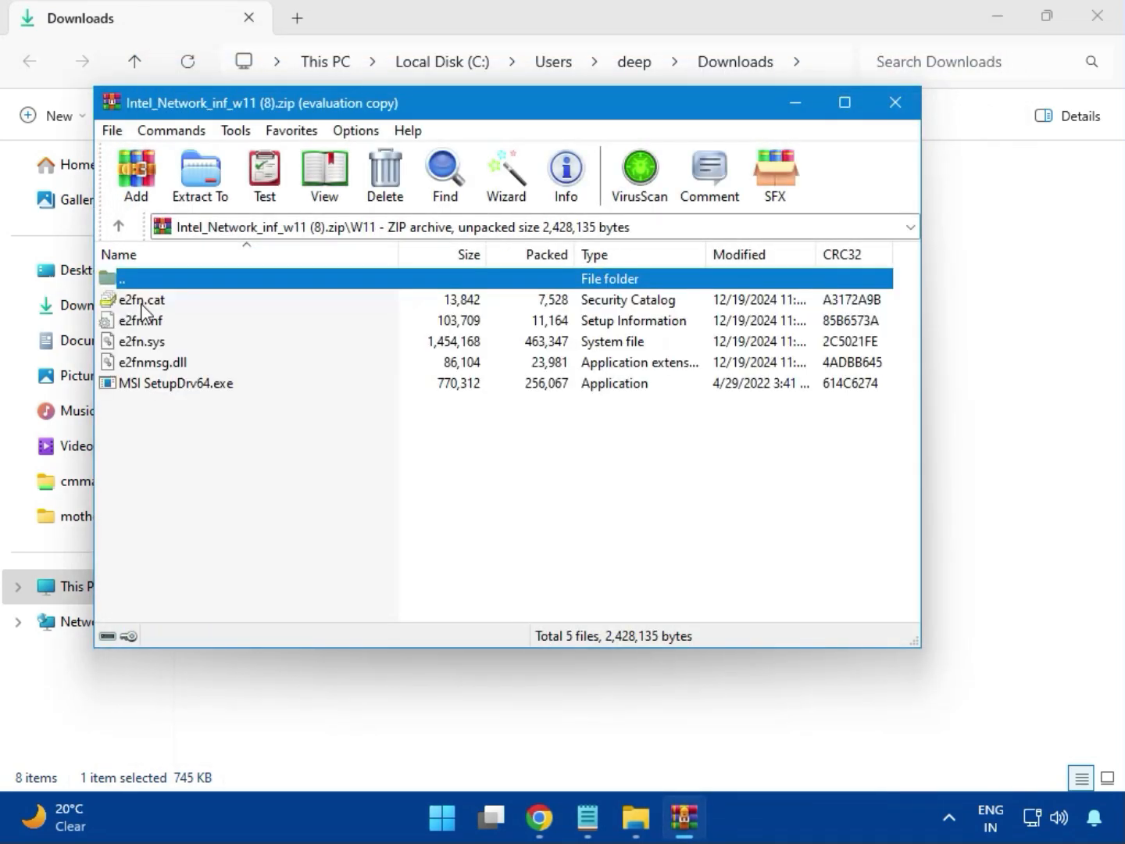
double_click(210, 385)
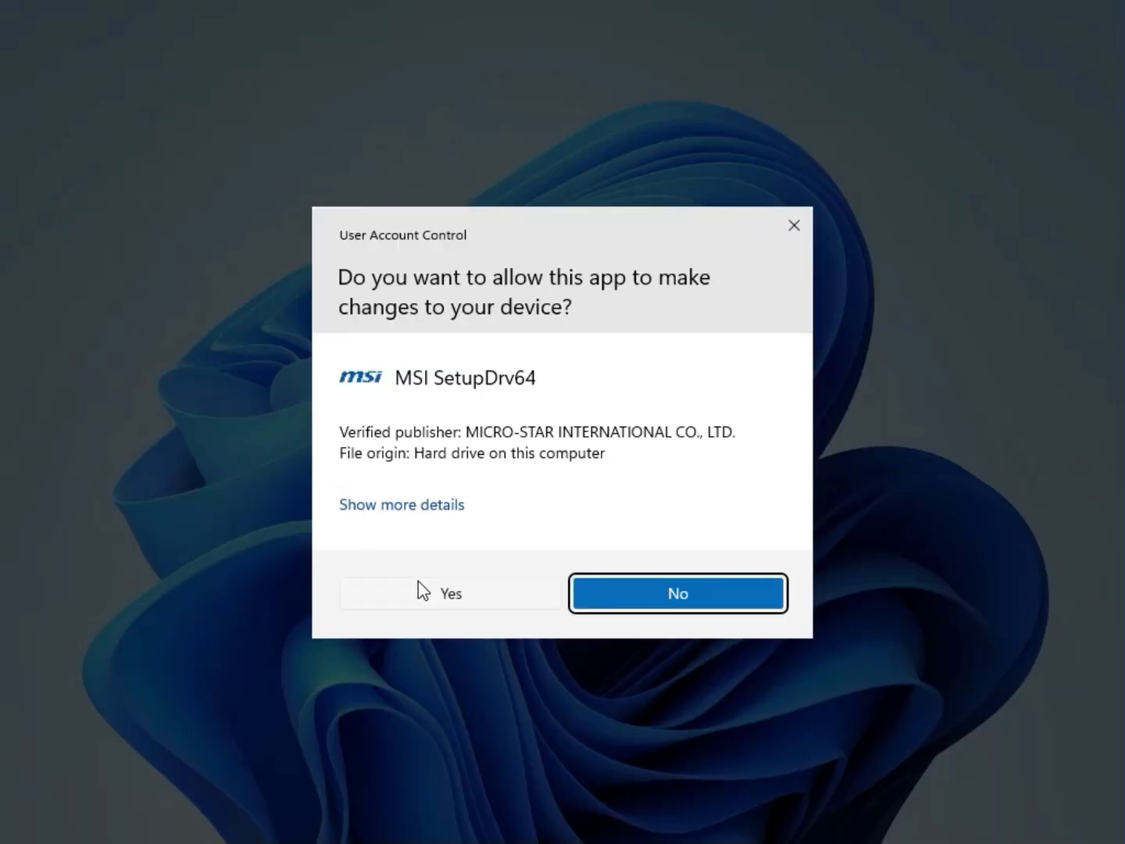
left_click(420, 591)
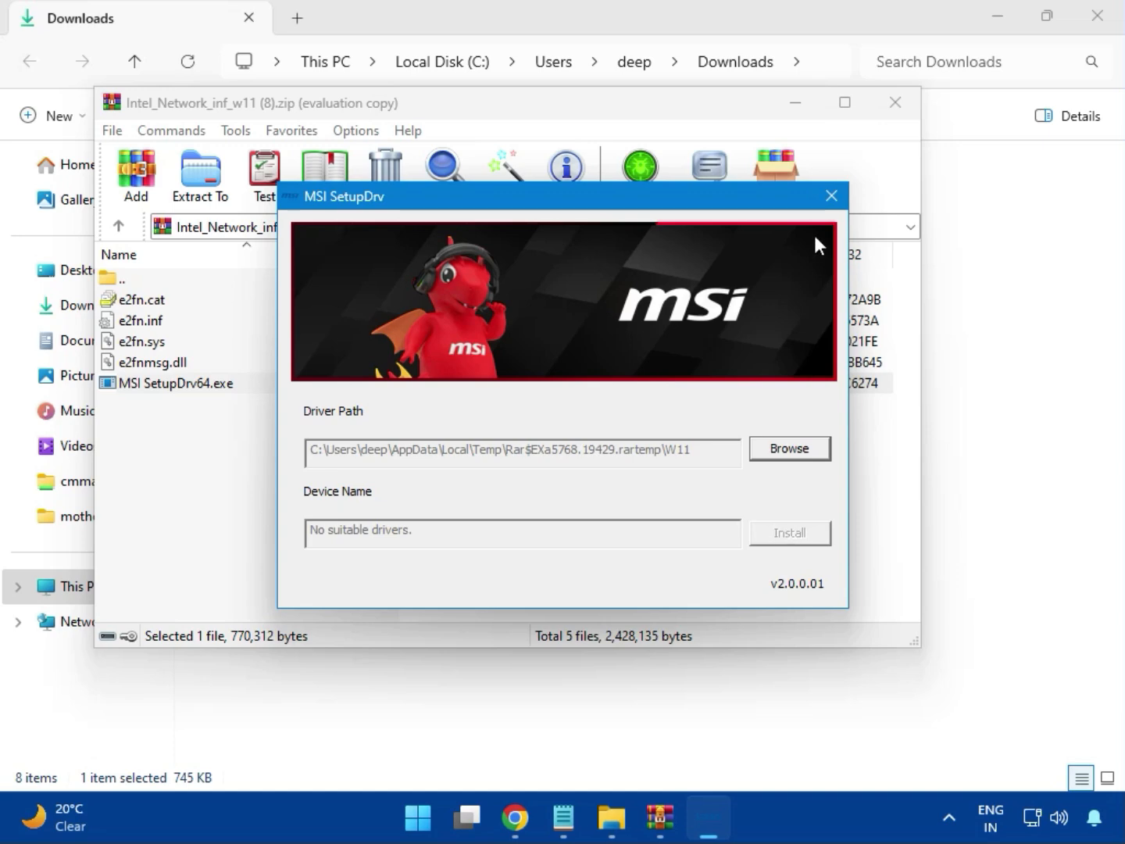
left_click(831, 195)
- Close the network archive and launch SetupChipset.exe from intel_chipset_800 (4).zip's Intel Chipset Driver folder
left_click(896, 102)
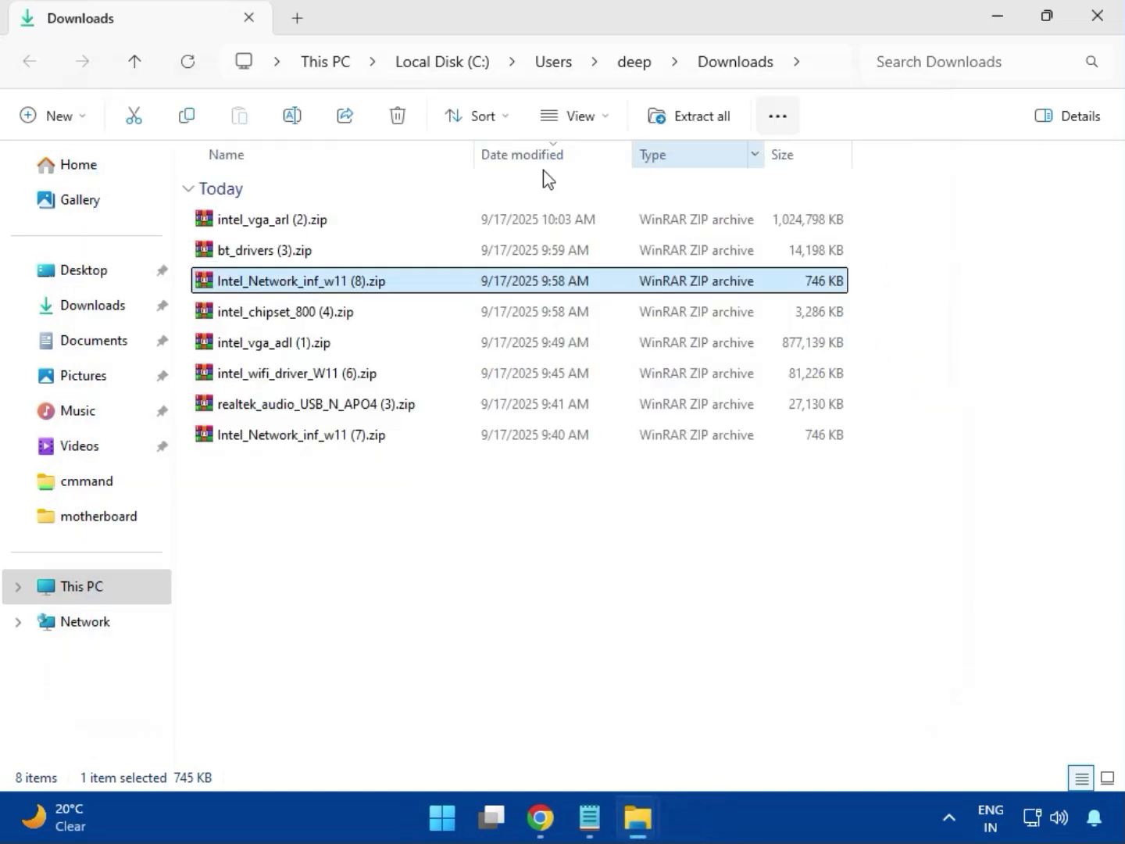
left_click(261, 320)
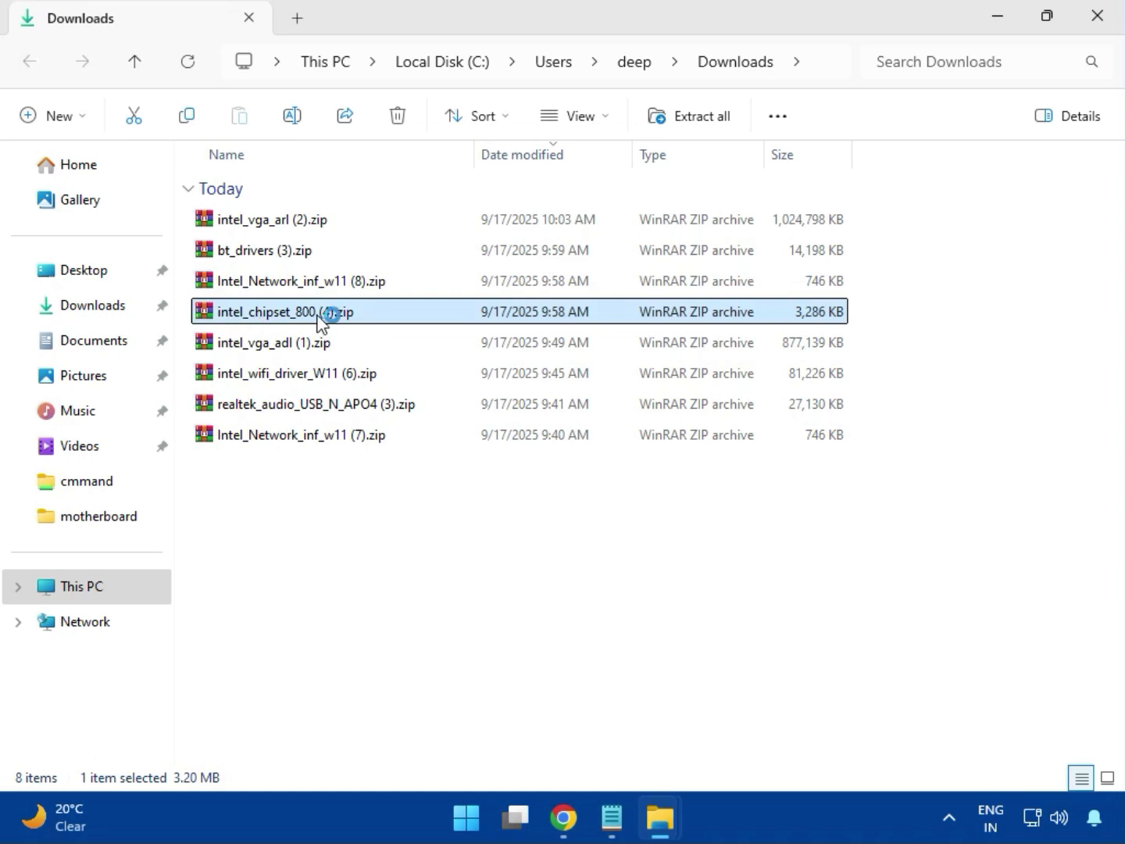
double_click(316, 316)
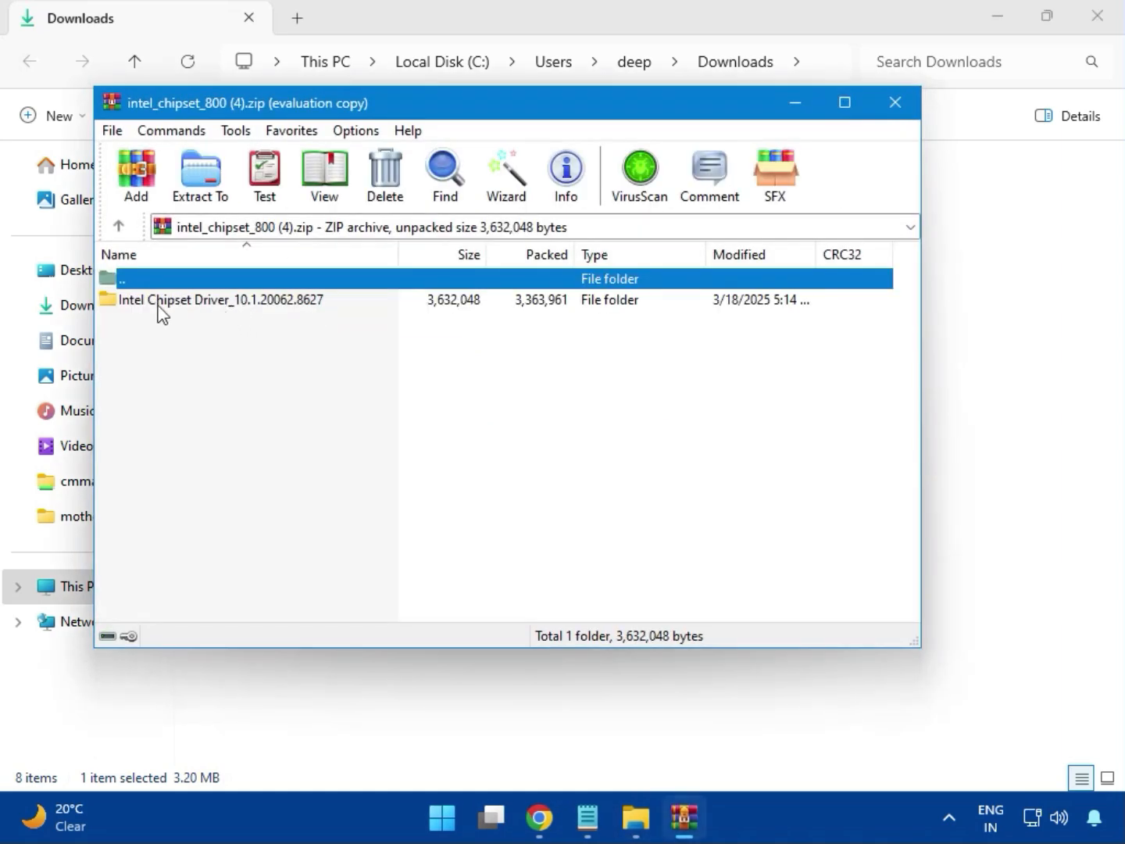
left_click(156, 305)
left_click(676, 286)
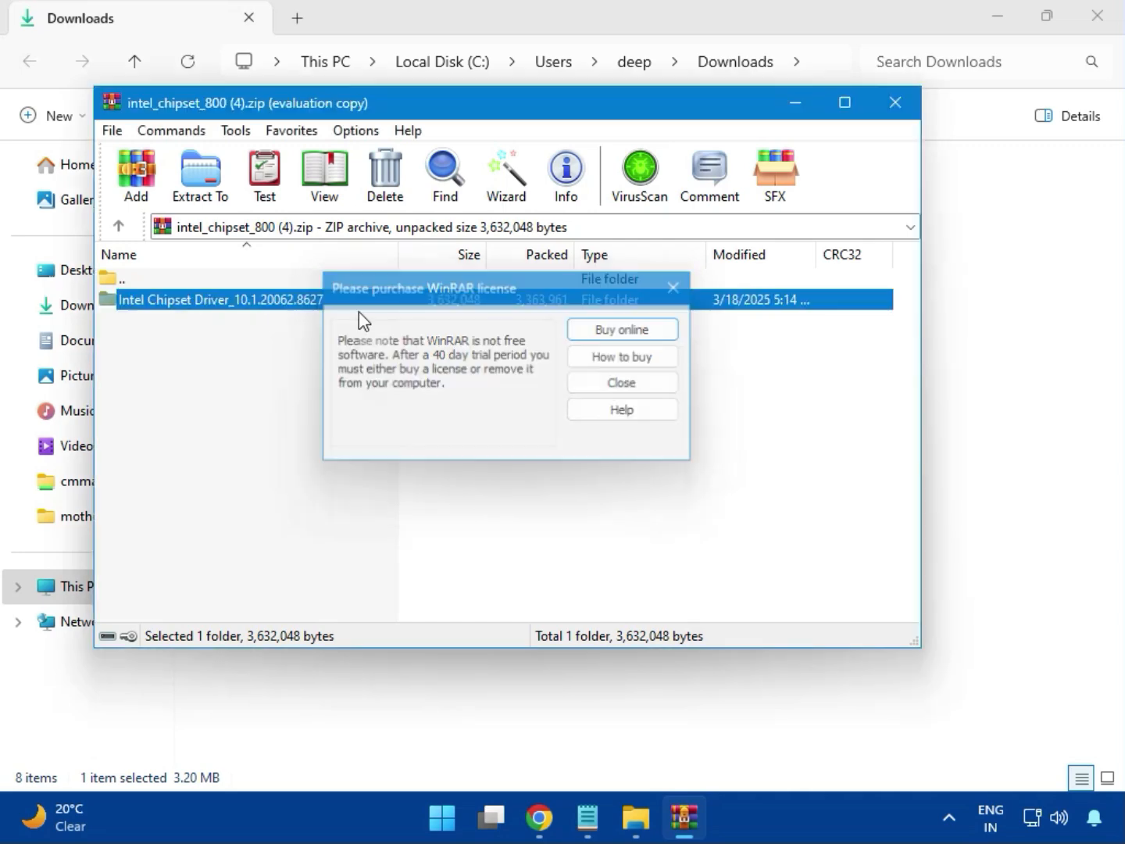
double_click(279, 311)
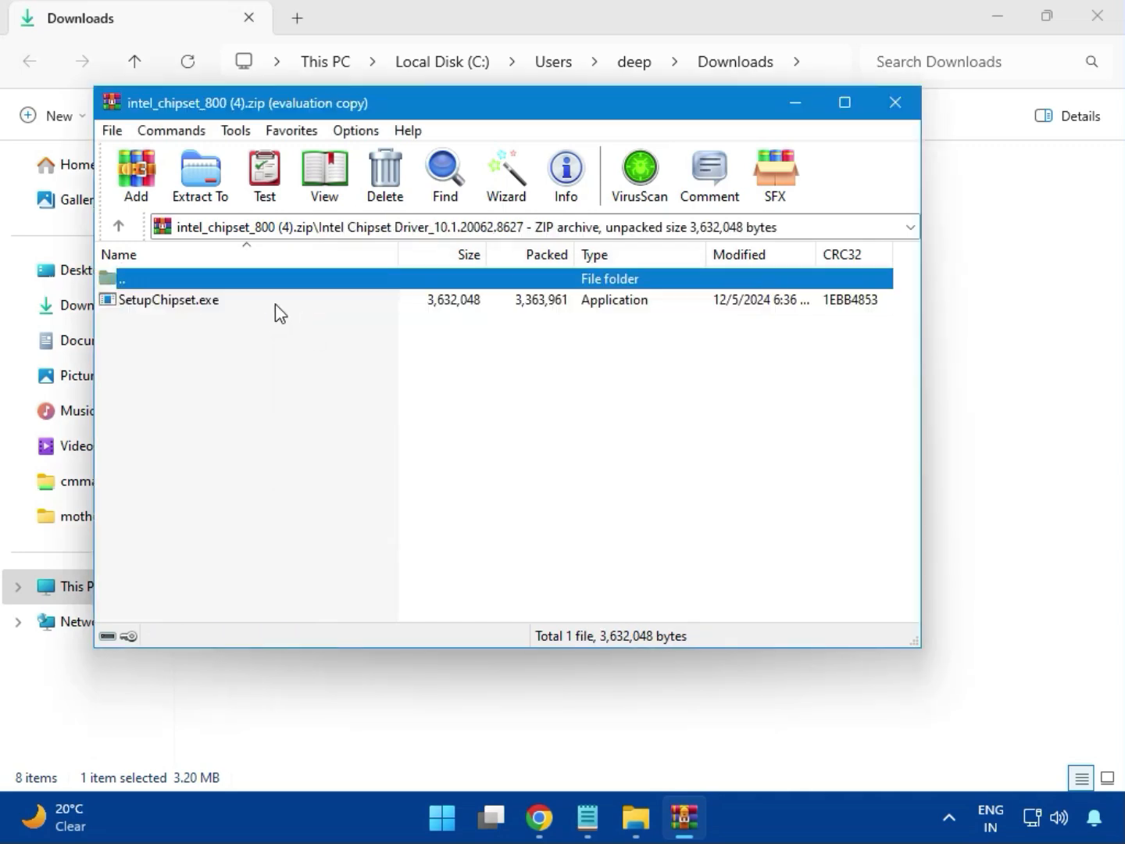
double_click(184, 312)
double_click(182, 309)
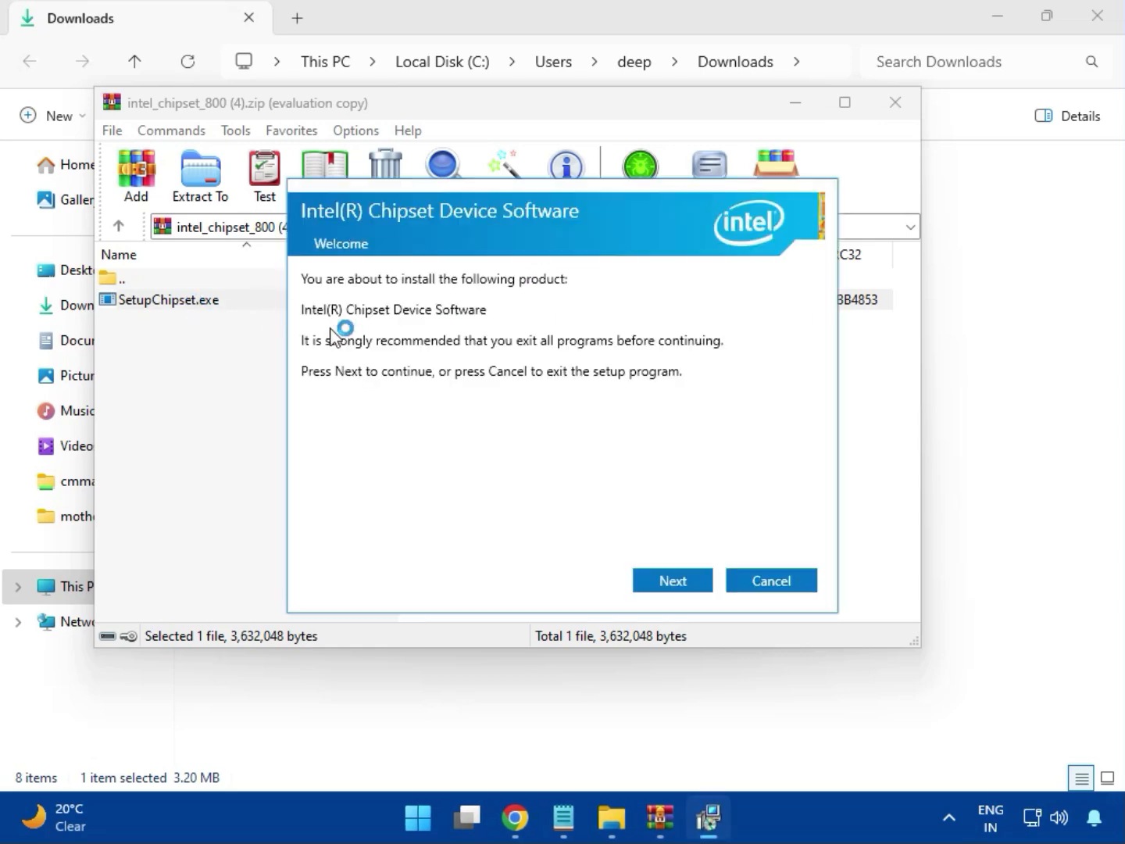
- Run the chipset installer through license and UAC, dismiss the 0x00004E24 failure, close the archive
left_click(675, 579)
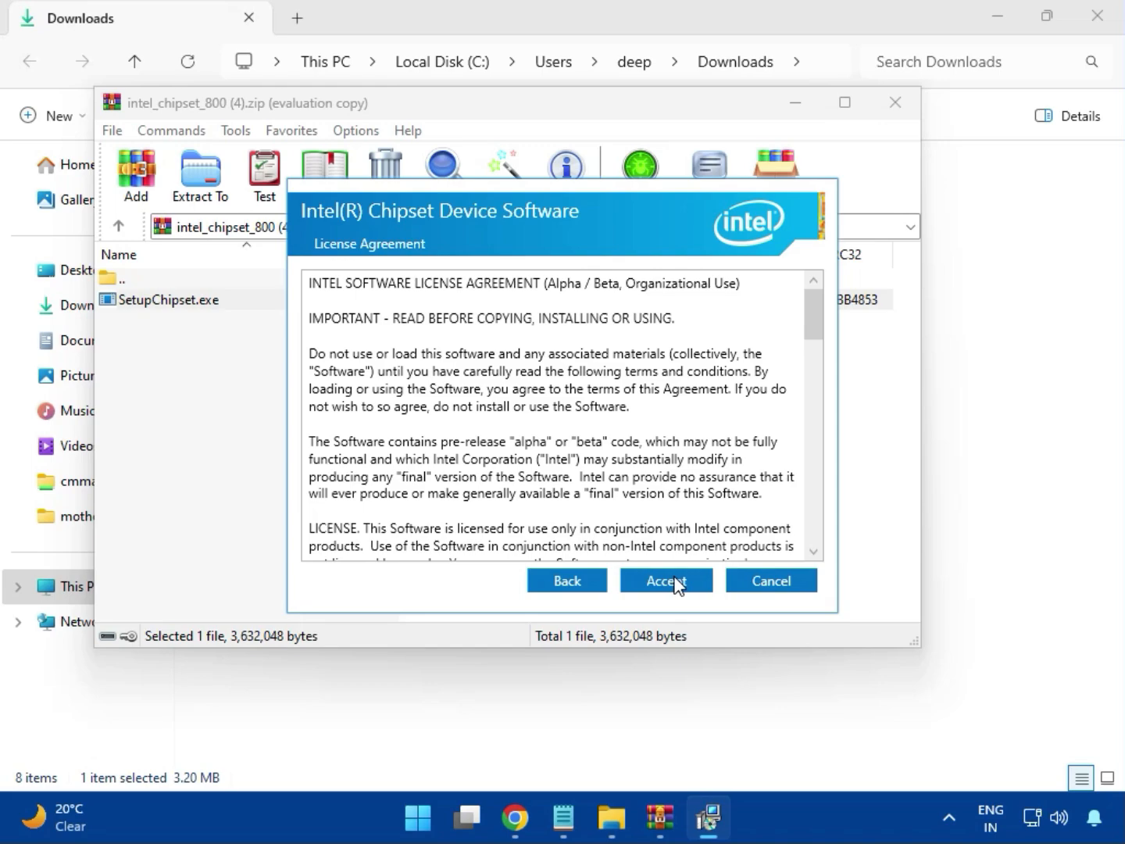
left_click(673, 580)
left_click(672, 581)
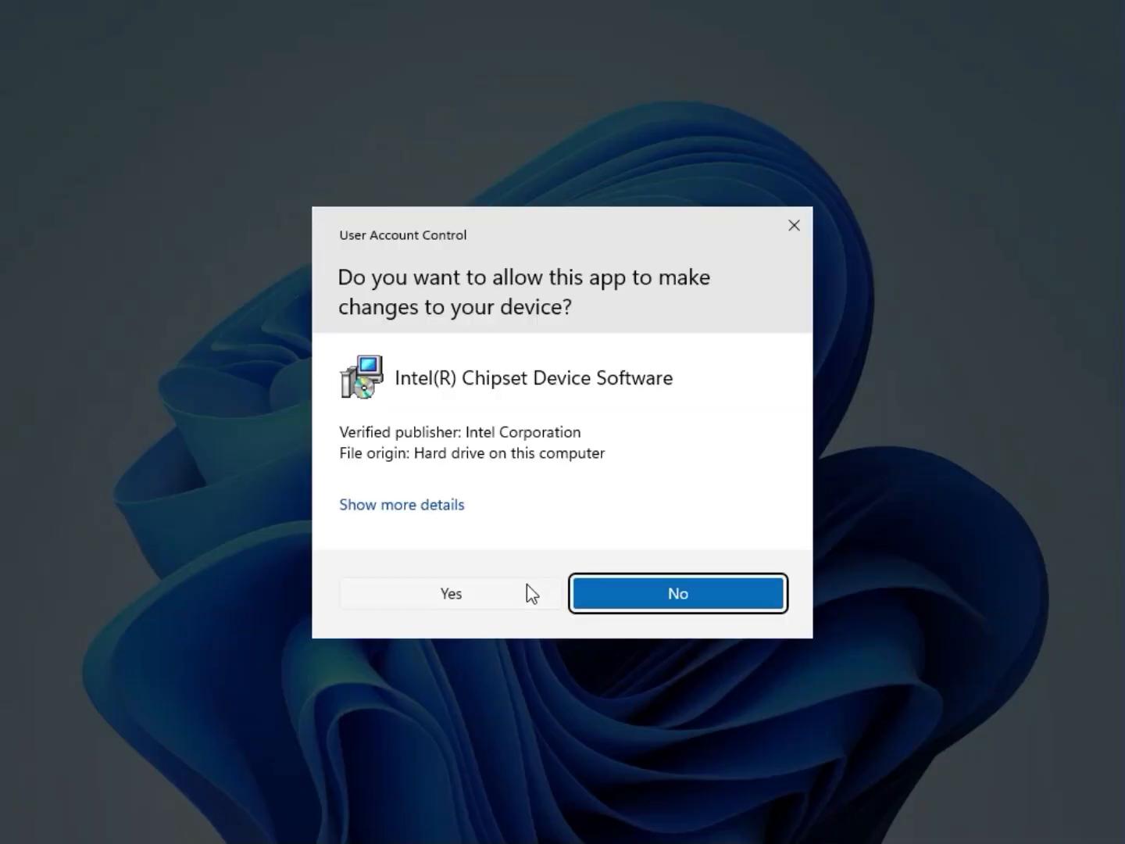
left_click(526, 586)
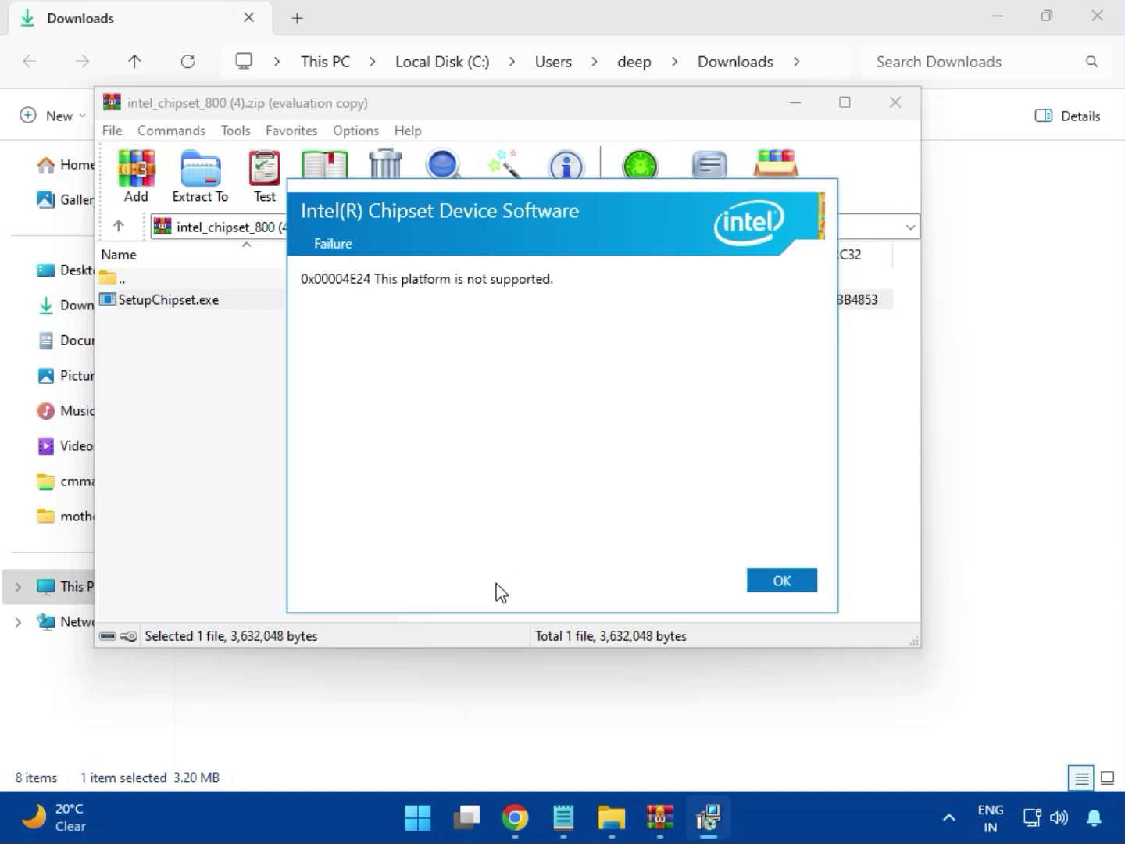
left_click(763, 586)
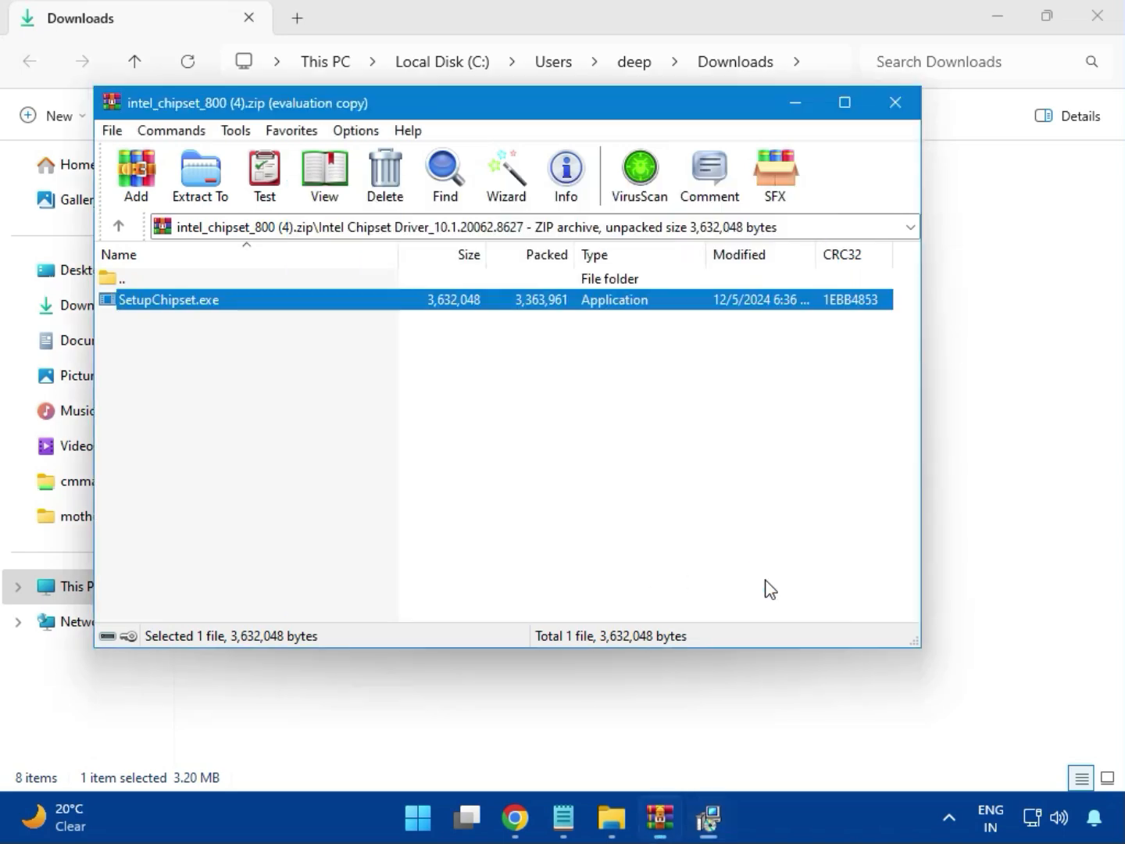
left_click(895, 110)
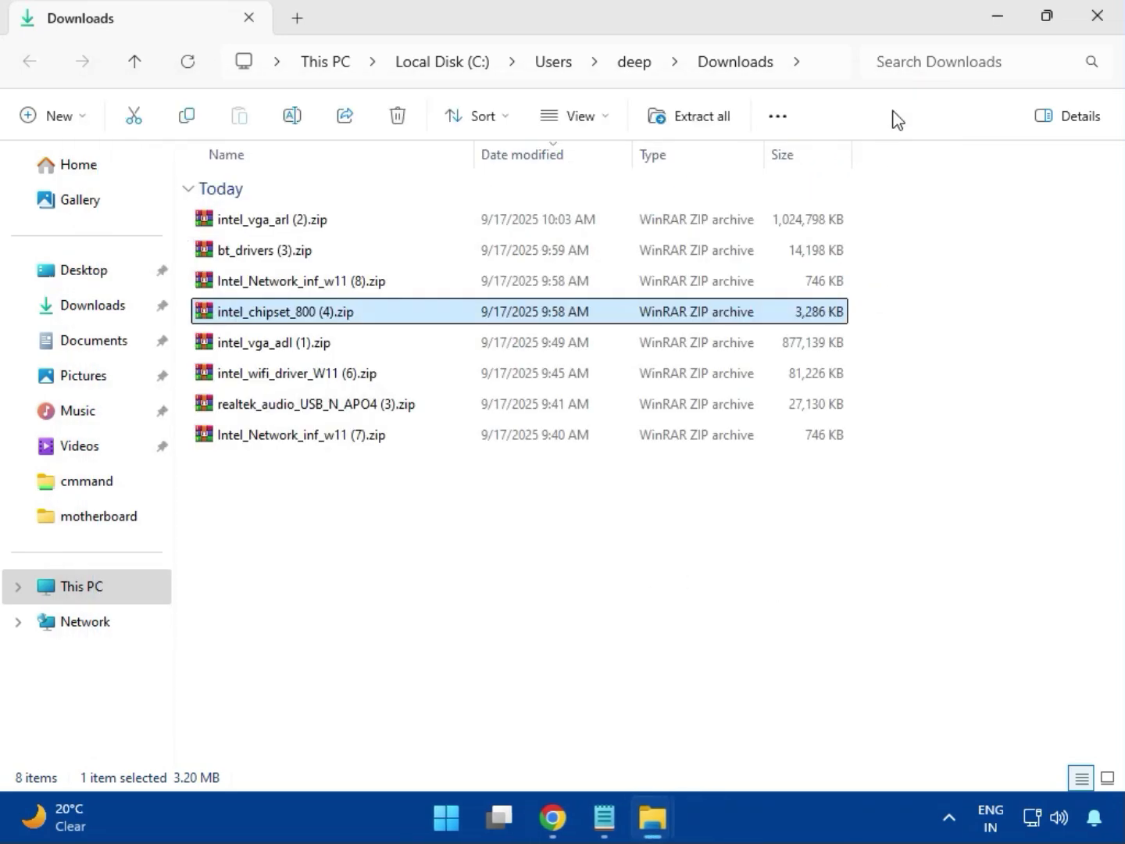
- Check and close intel_vga_adl (1).zip, then open intel_wifi_driver_W11 (6).zip and dismiss the license reminder
left_click(288, 347)
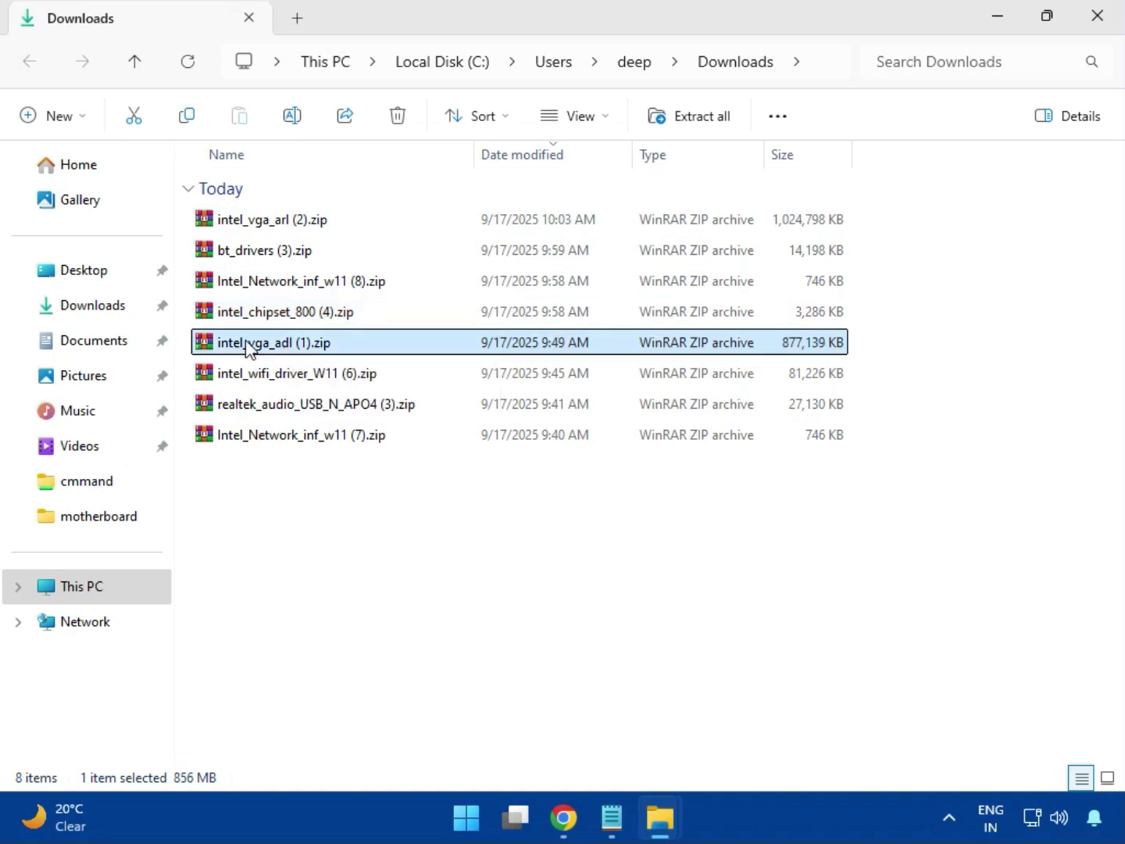
double_click(278, 344)
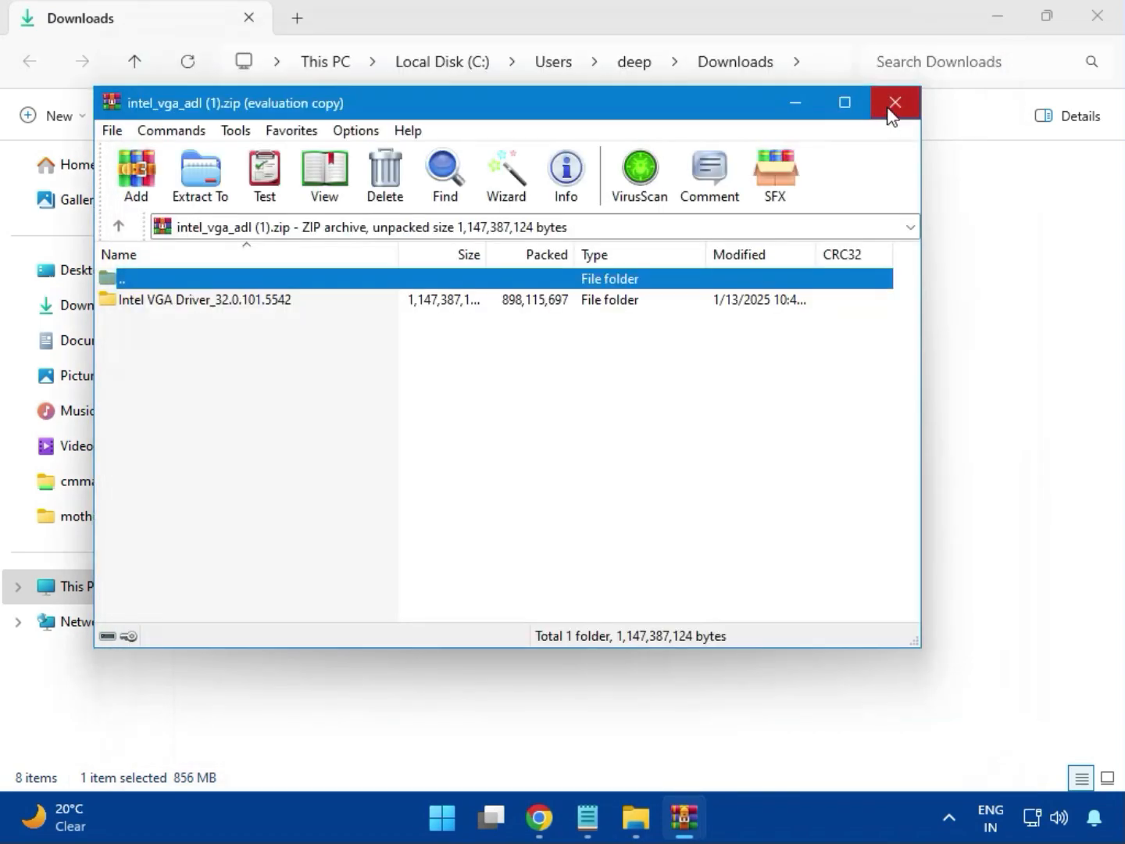
left_click(894, 102)
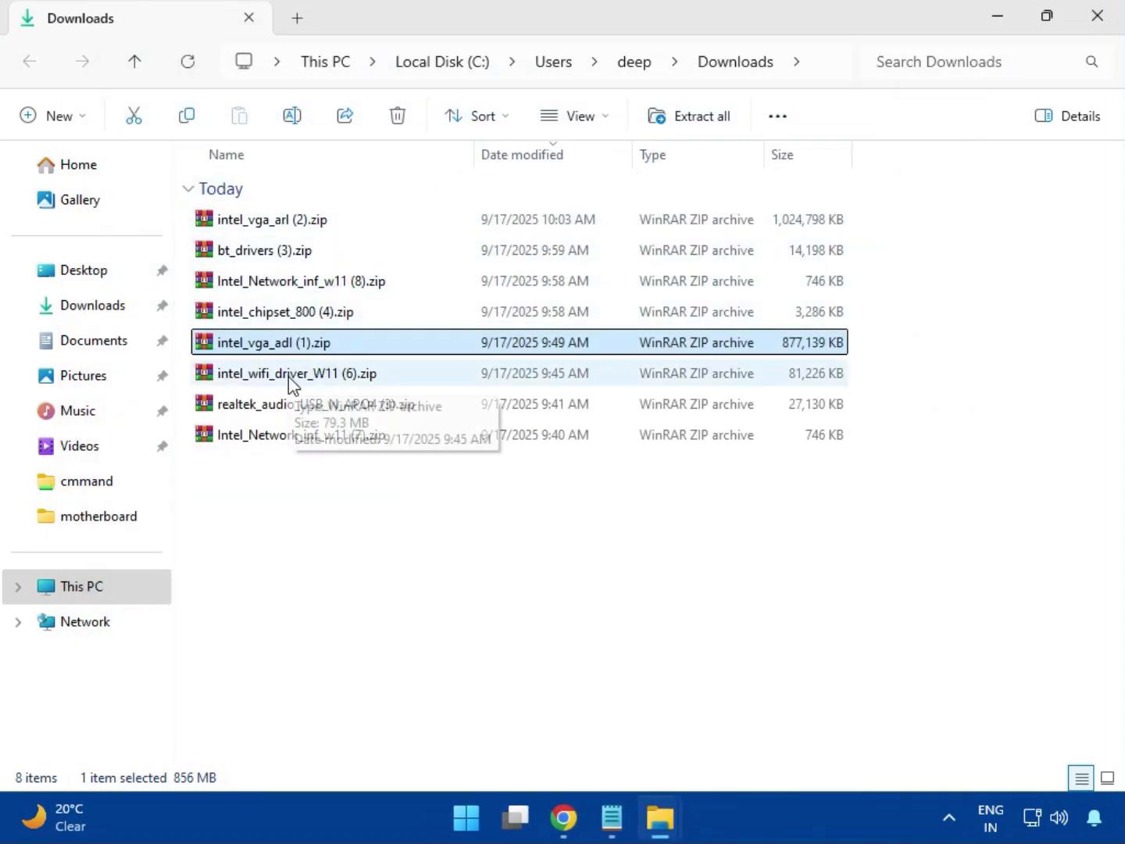
left_click(288, 375)
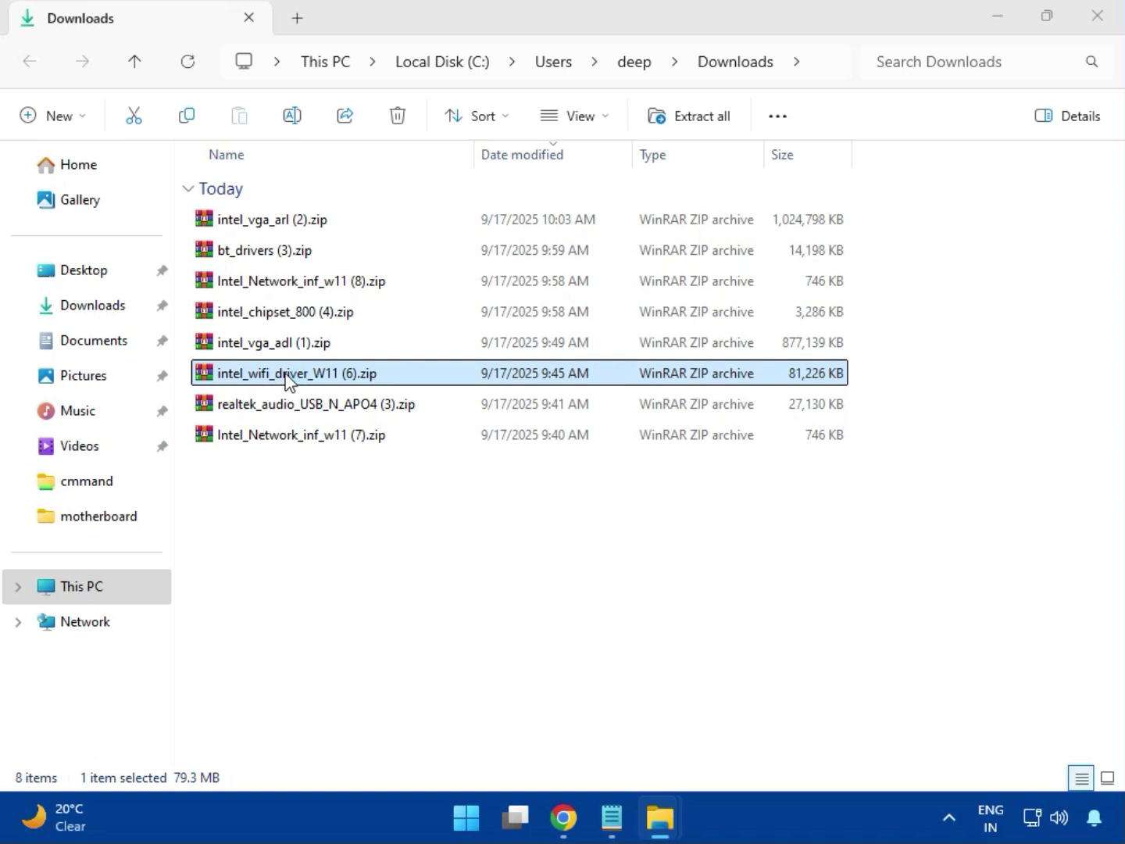
double_click(288, 376)
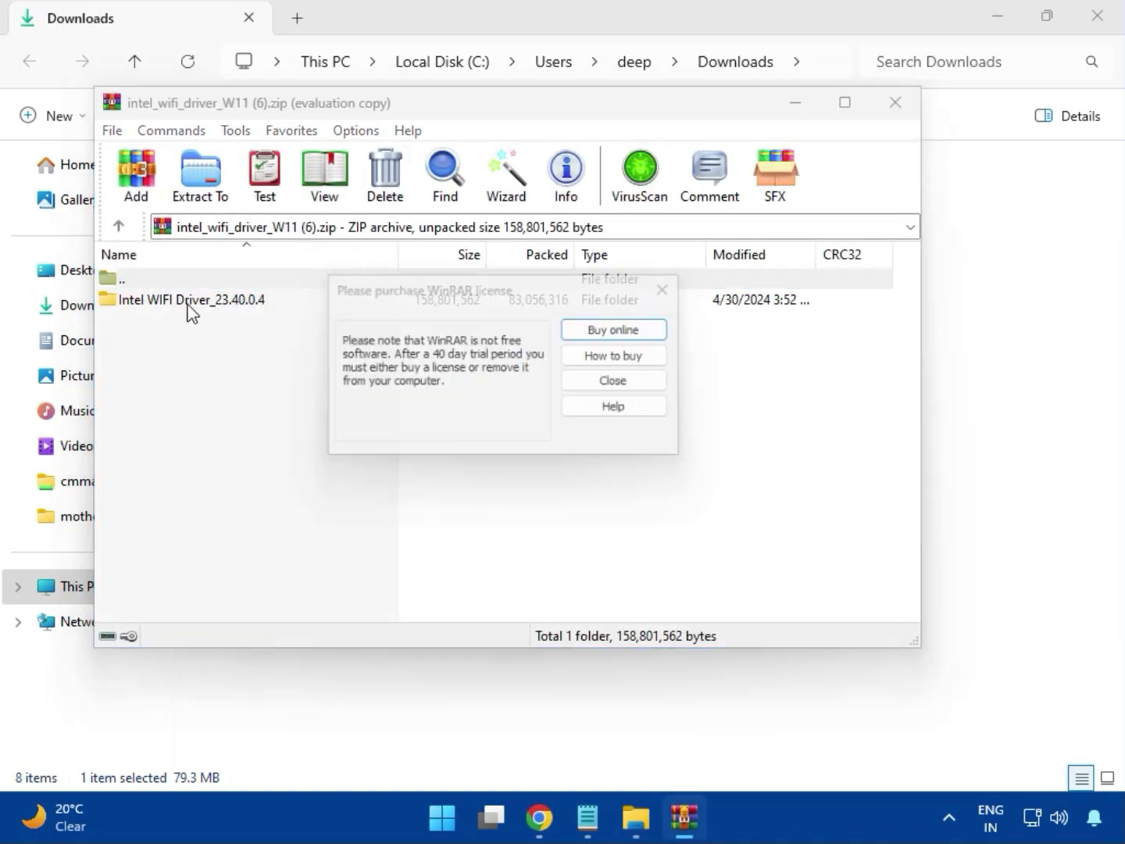
left_click(662, 291)
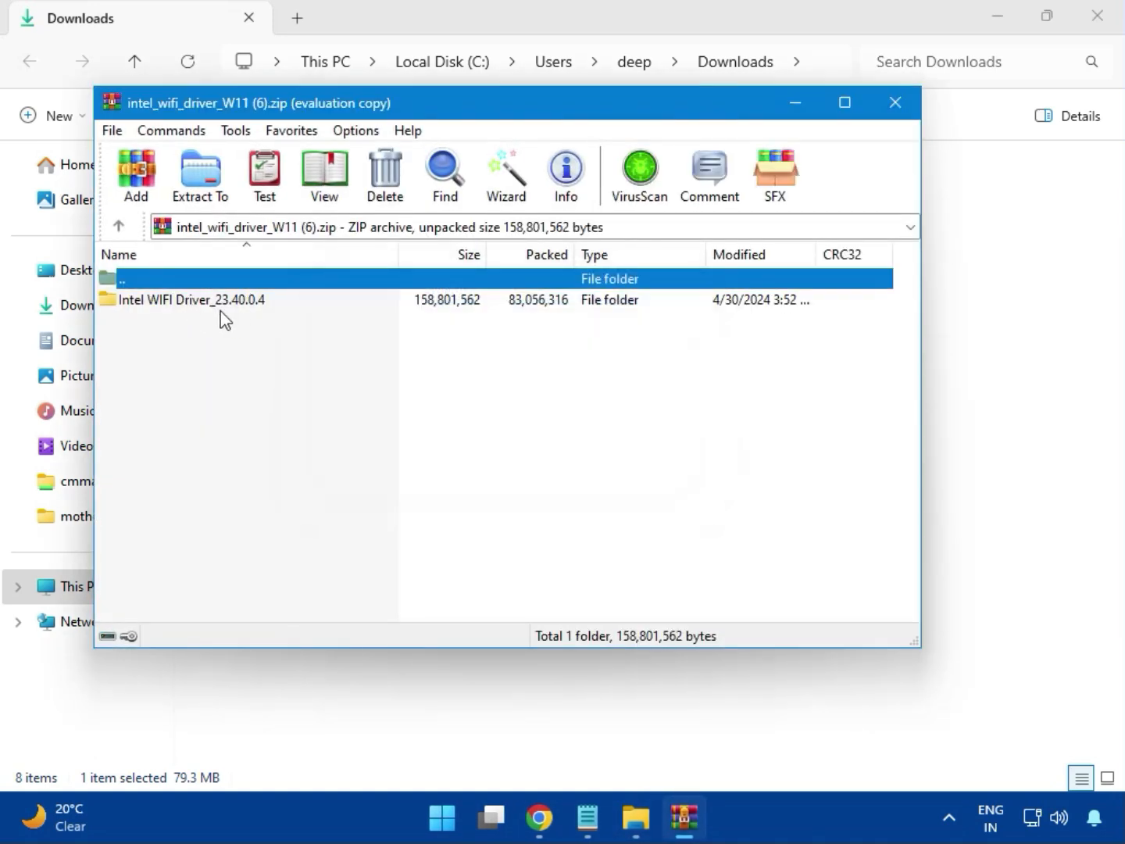
- Navigate Intel WIFI Driver_23.40.0.4\UWD\Win64\Installer and run WirelessSetup.exe
double_click(180, 299)
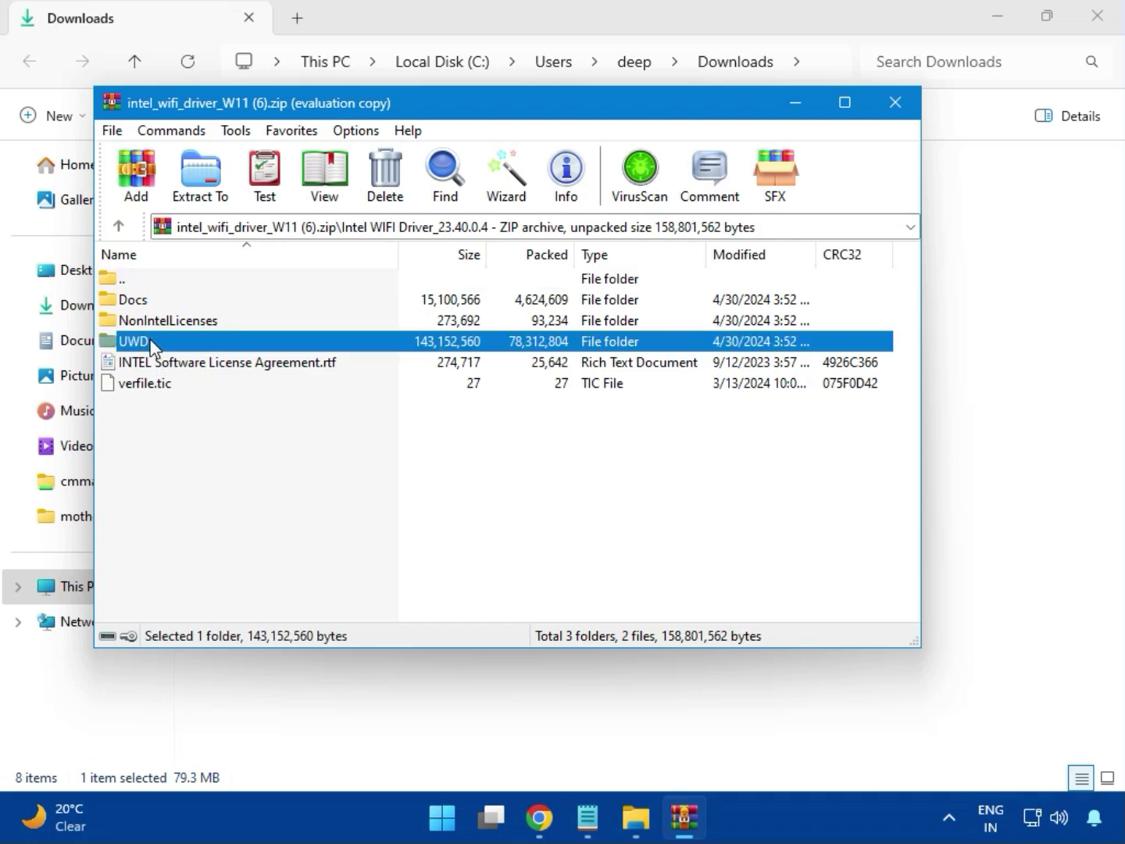
double_click(150, 340)
double_click(151, 304)
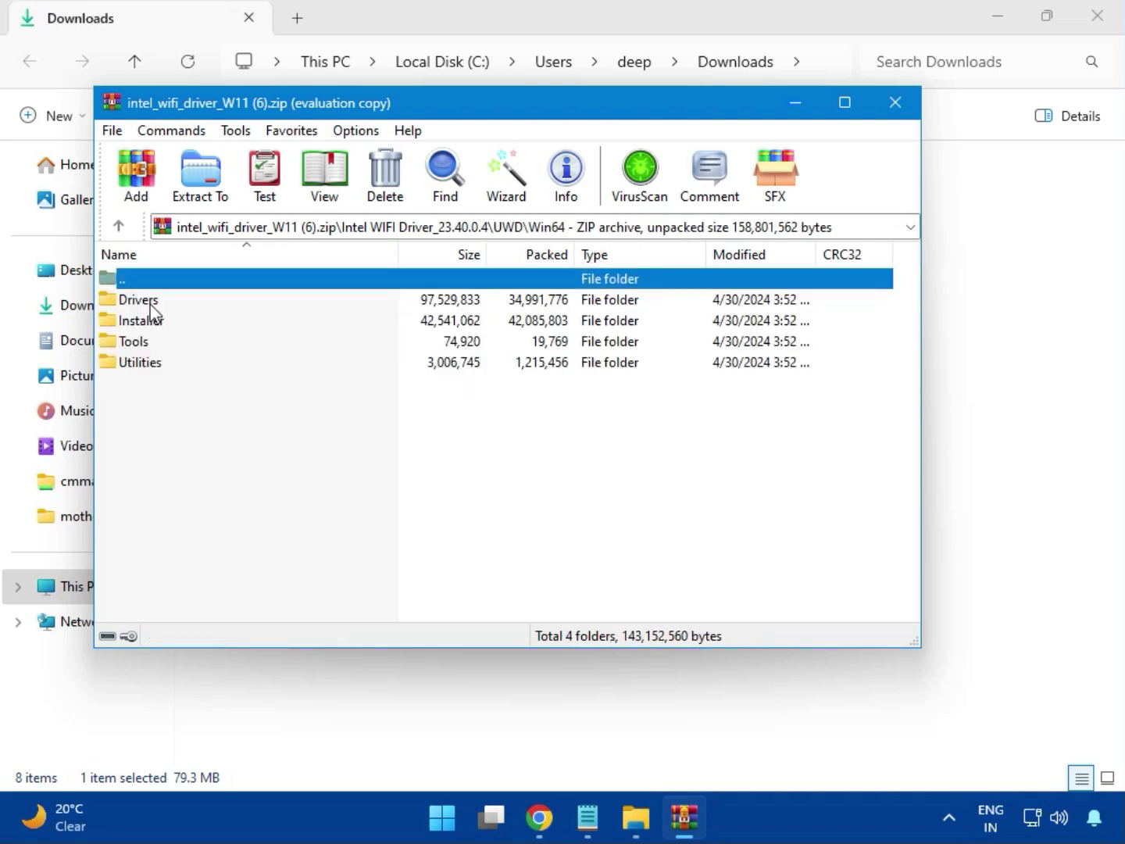
double_click(156, 299)
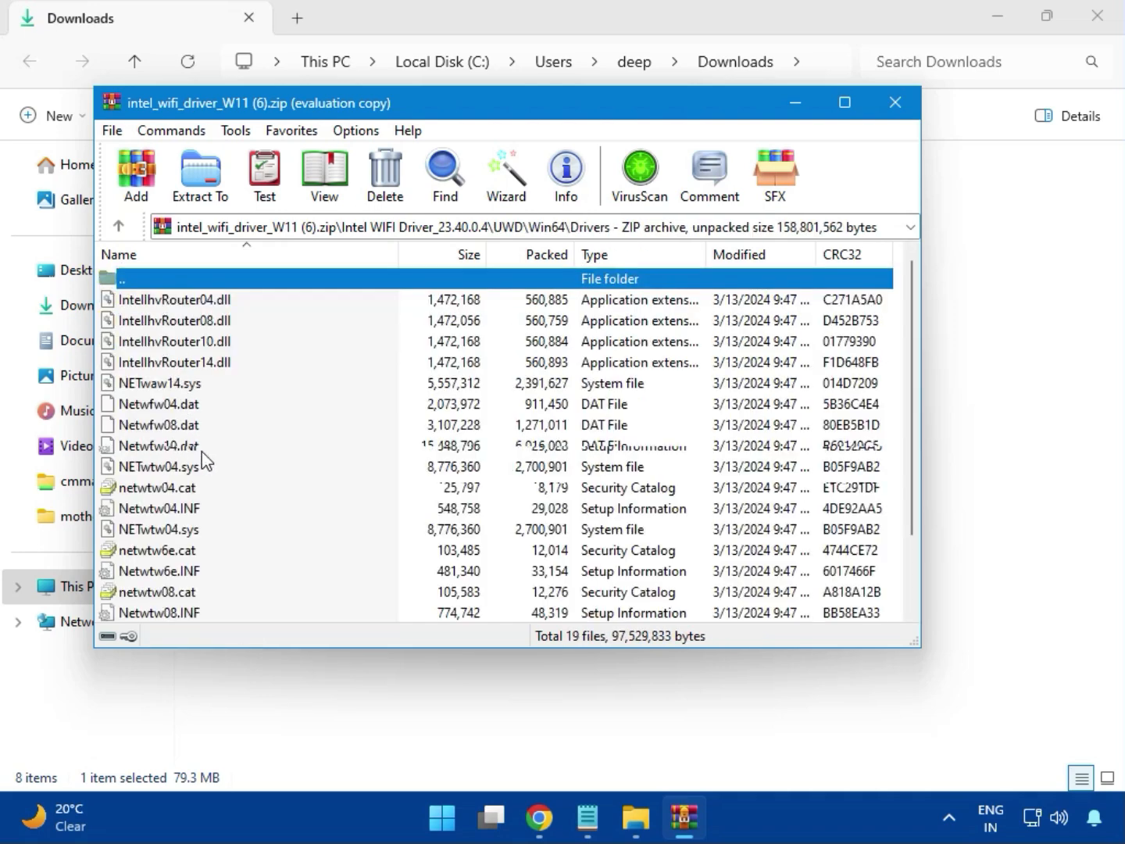
scroll(205, 460, "down", 2)
key("Home")
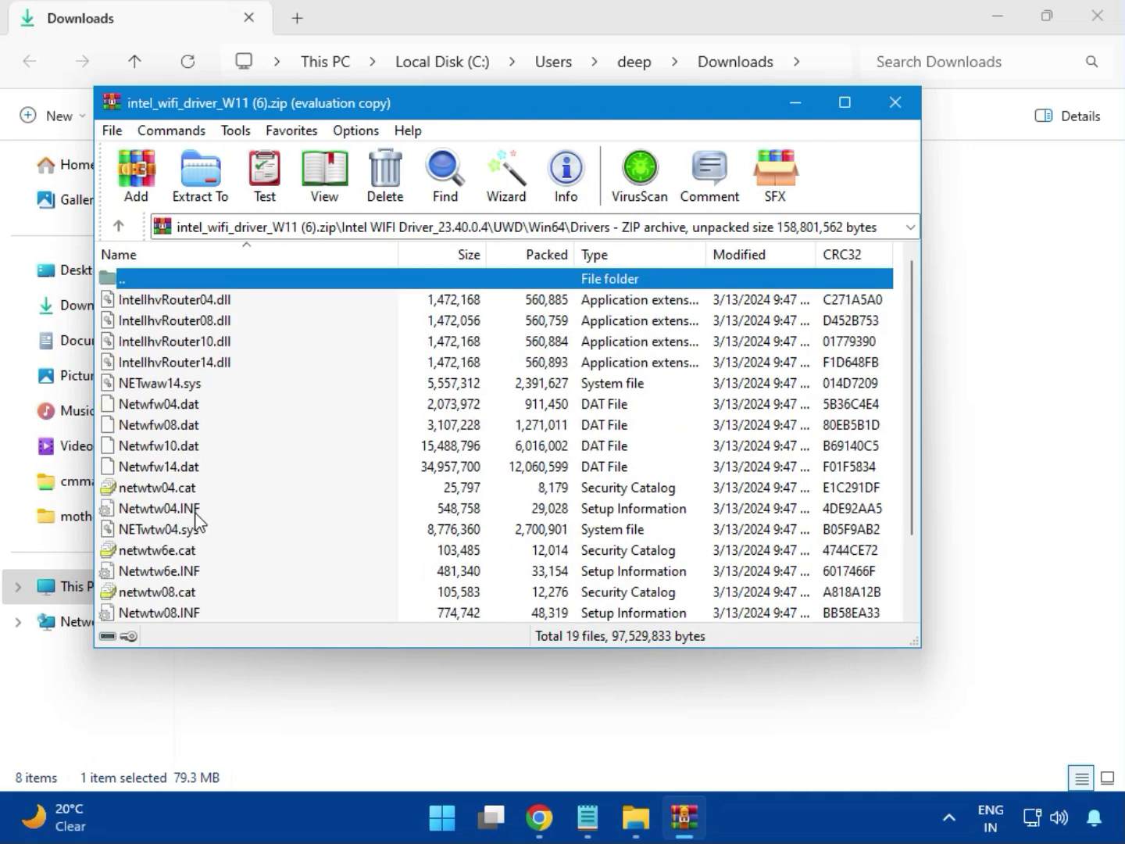
key("Return")
key("Down")
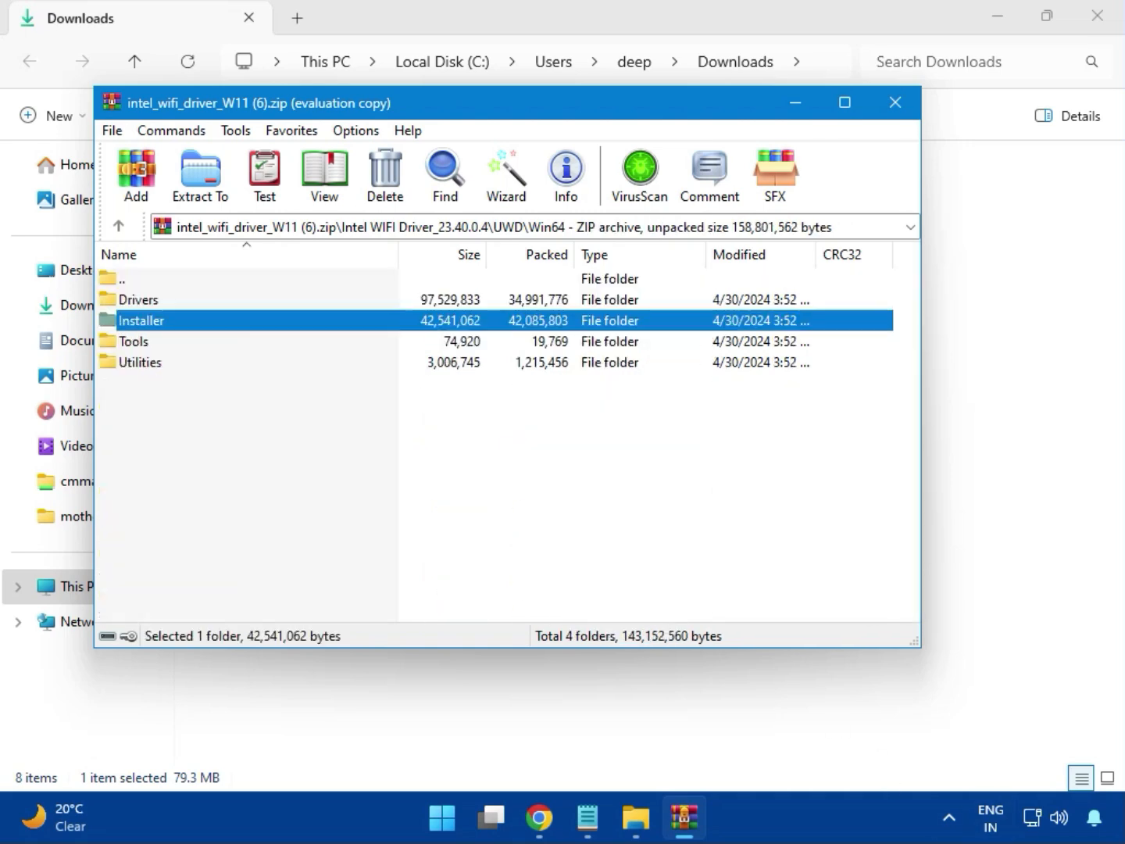
double_click(160, 327)
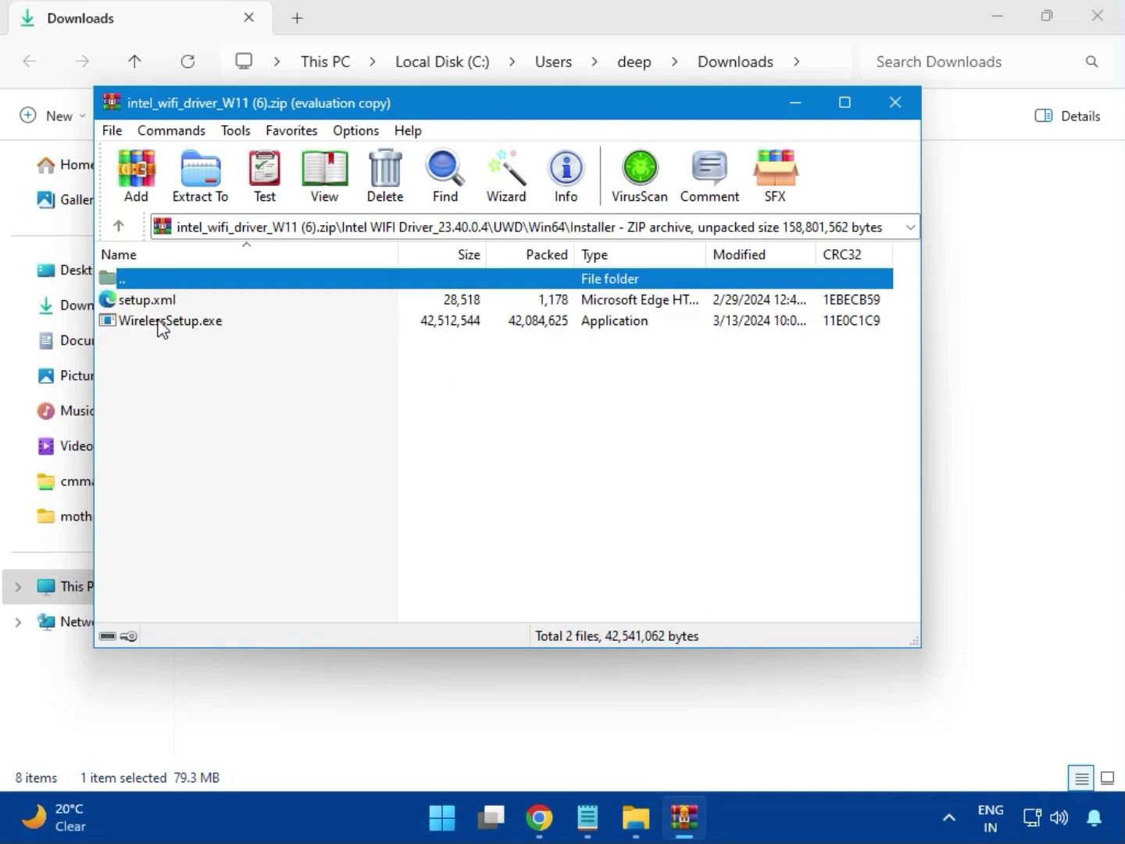
left_click(160, 326)
double_click(175, 322)
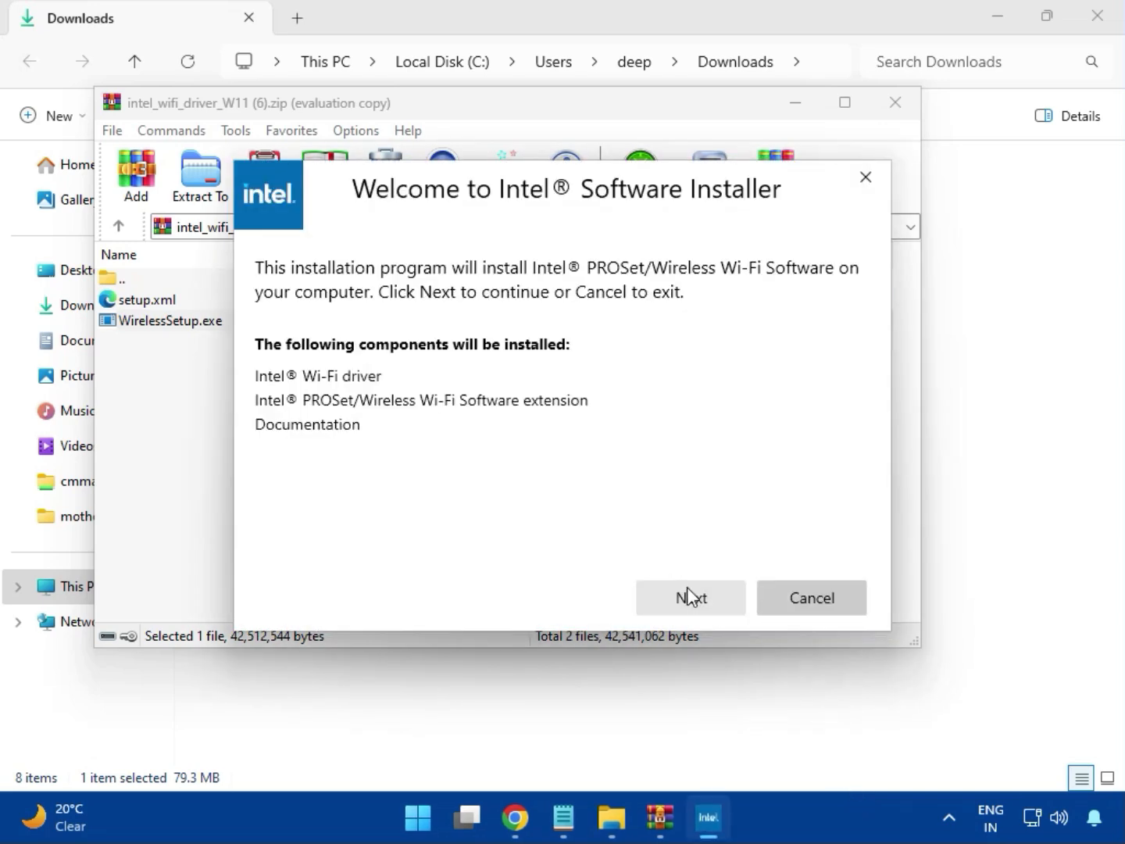
- Install PROSet/Wireless Wi-Fi Software, accepting the license and UAC, then finish and close the Wi-Fi archive
left_click(688, 588)
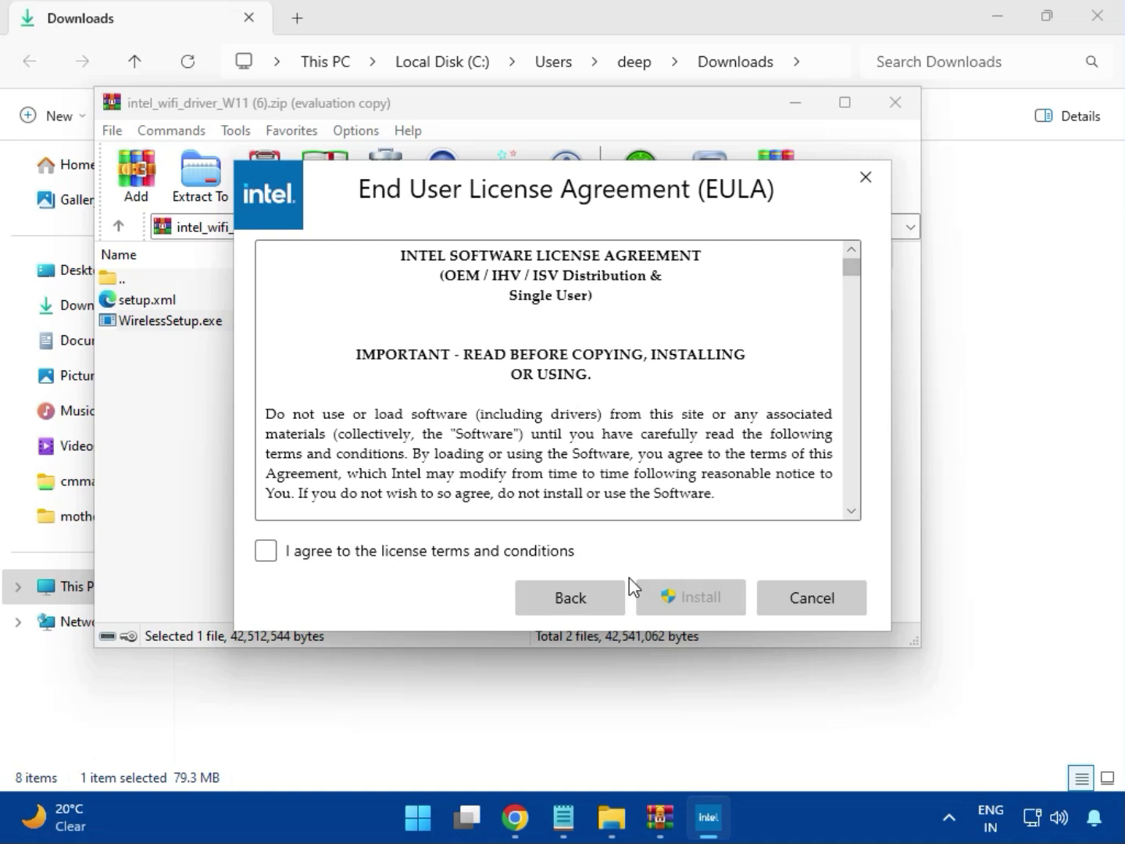
left_click(488, 554)
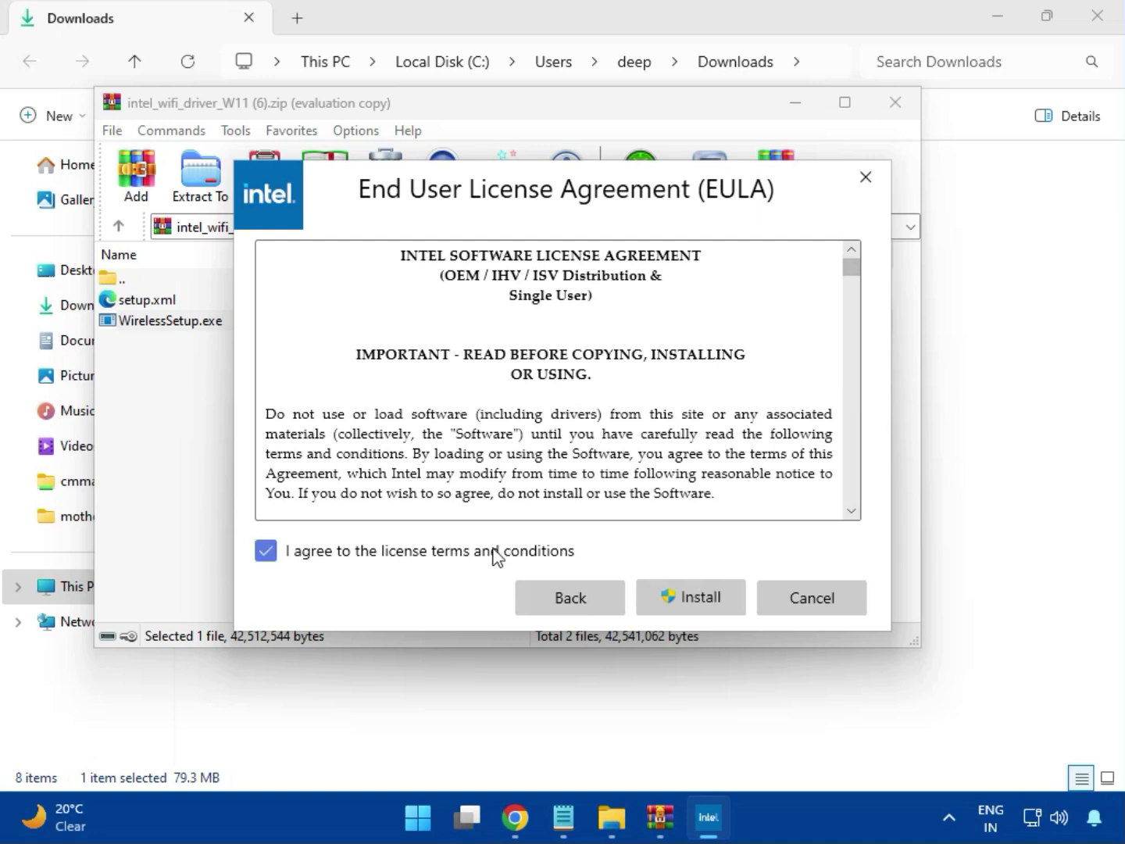
left_click(702, 602)
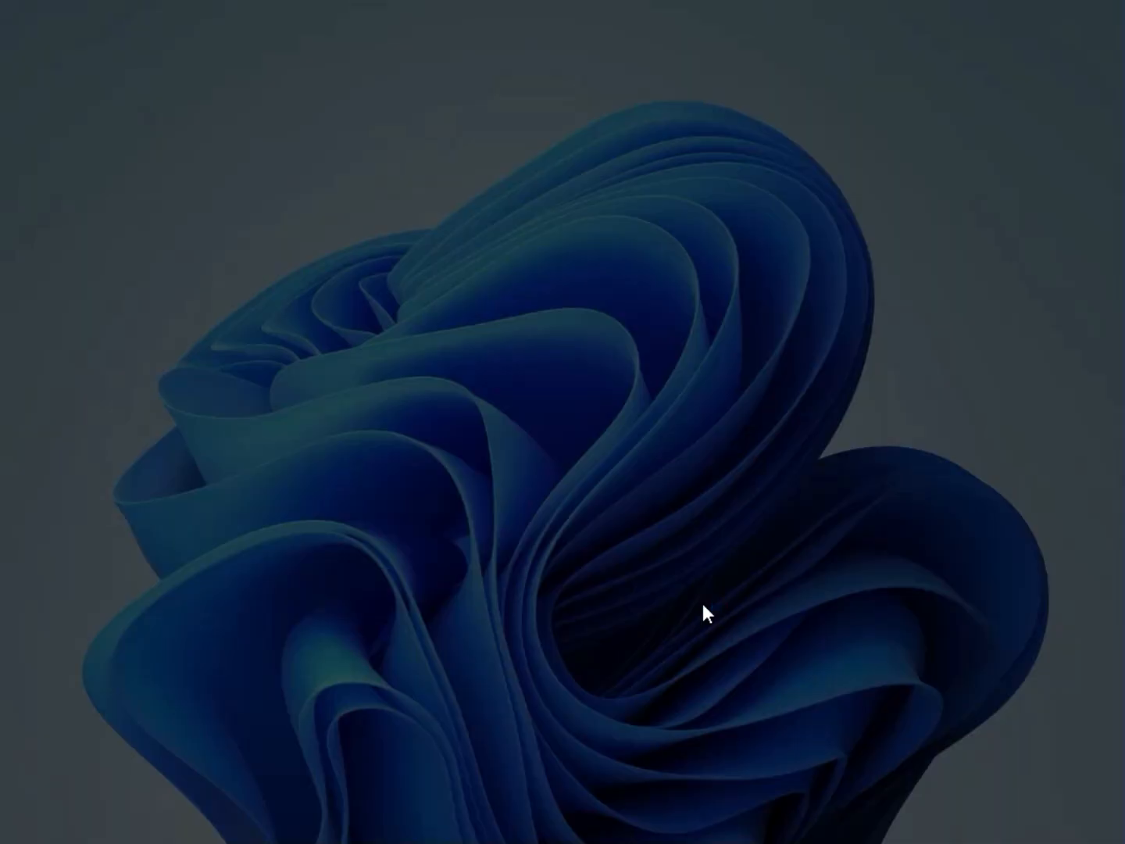
left_click(536, 605)
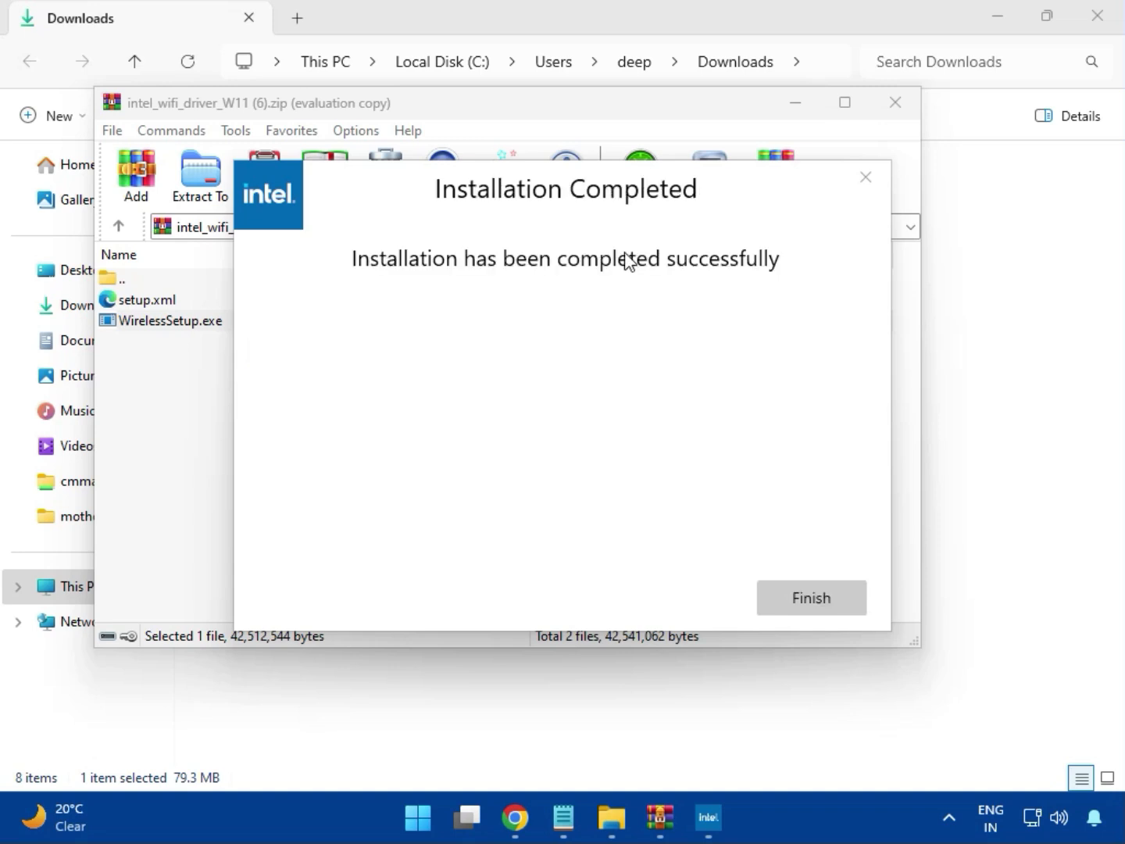
left_click(810, 595)
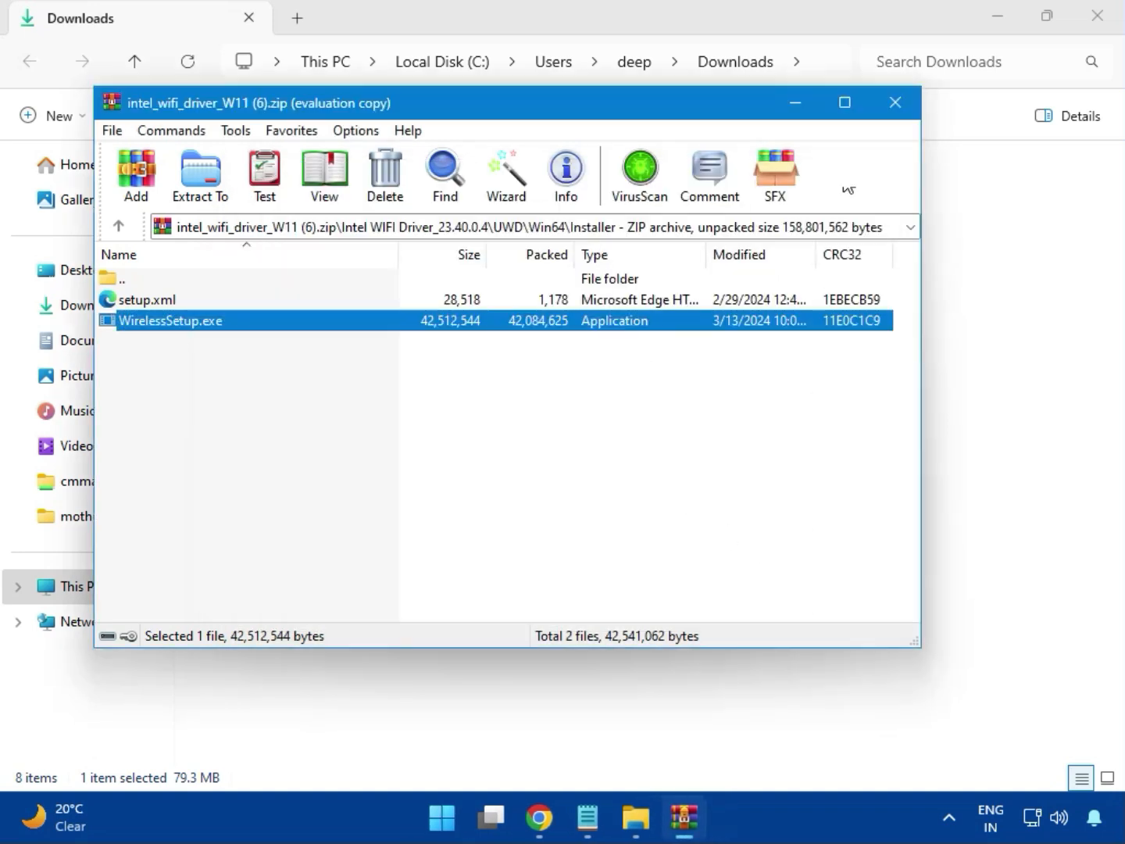
left_click(897, 108)
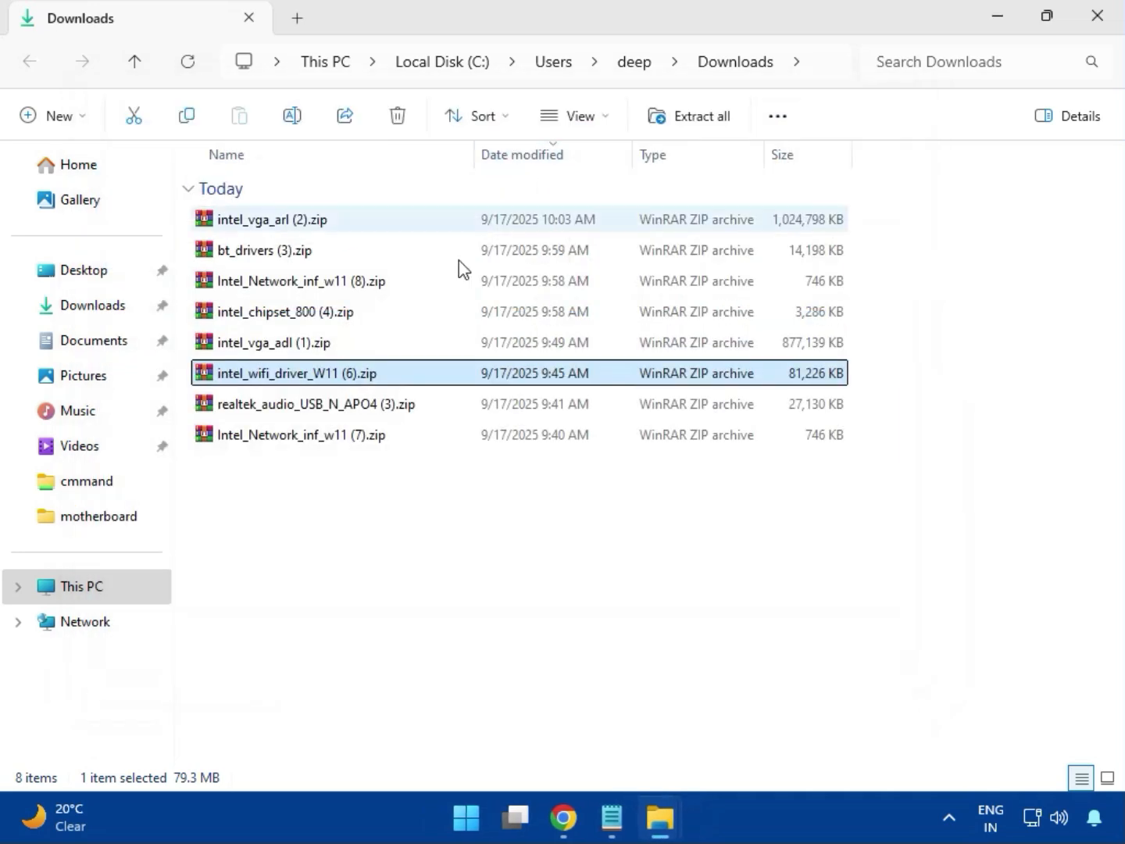
- Run MSI_Launcher.exe from realtek_audio_USB_N_APO4 (3).zip's Realtek USB folder, approving both UAC prompts, then close the archive
double_click(339, 413)
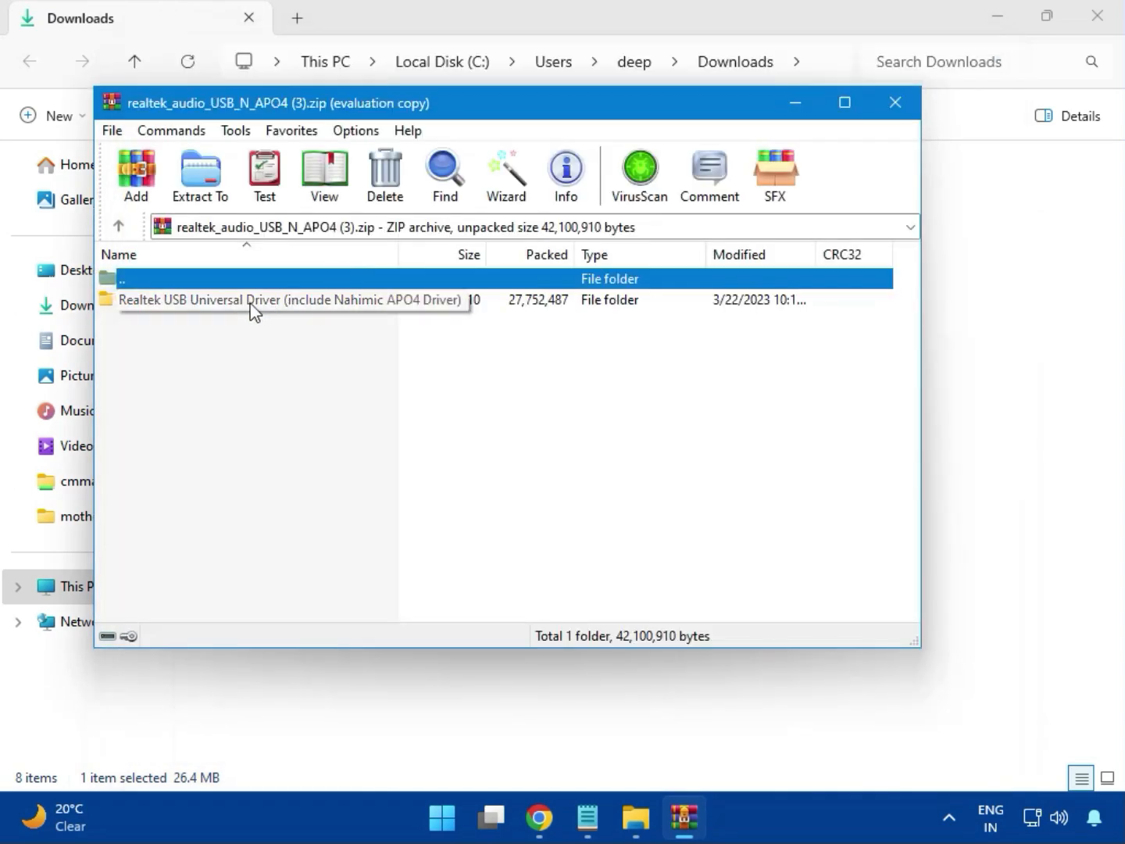
double_click(251, 302)
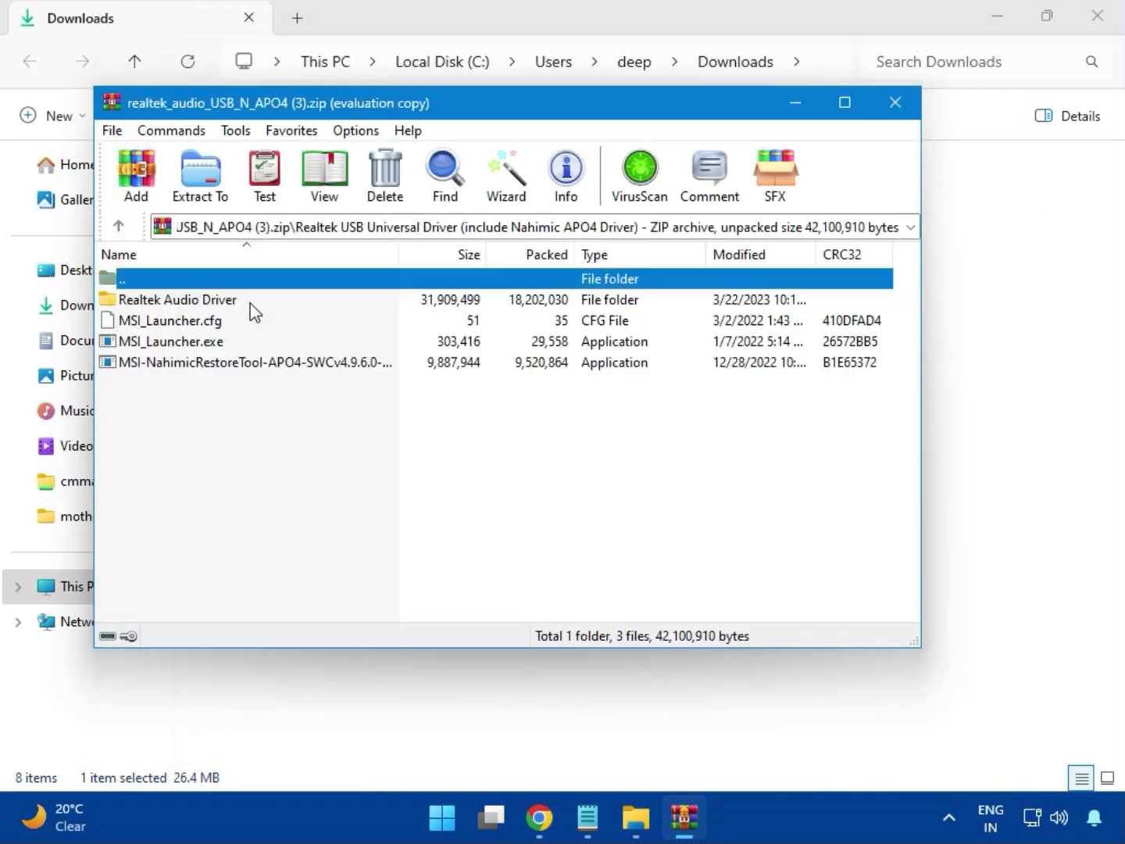
double_click(200, 344)
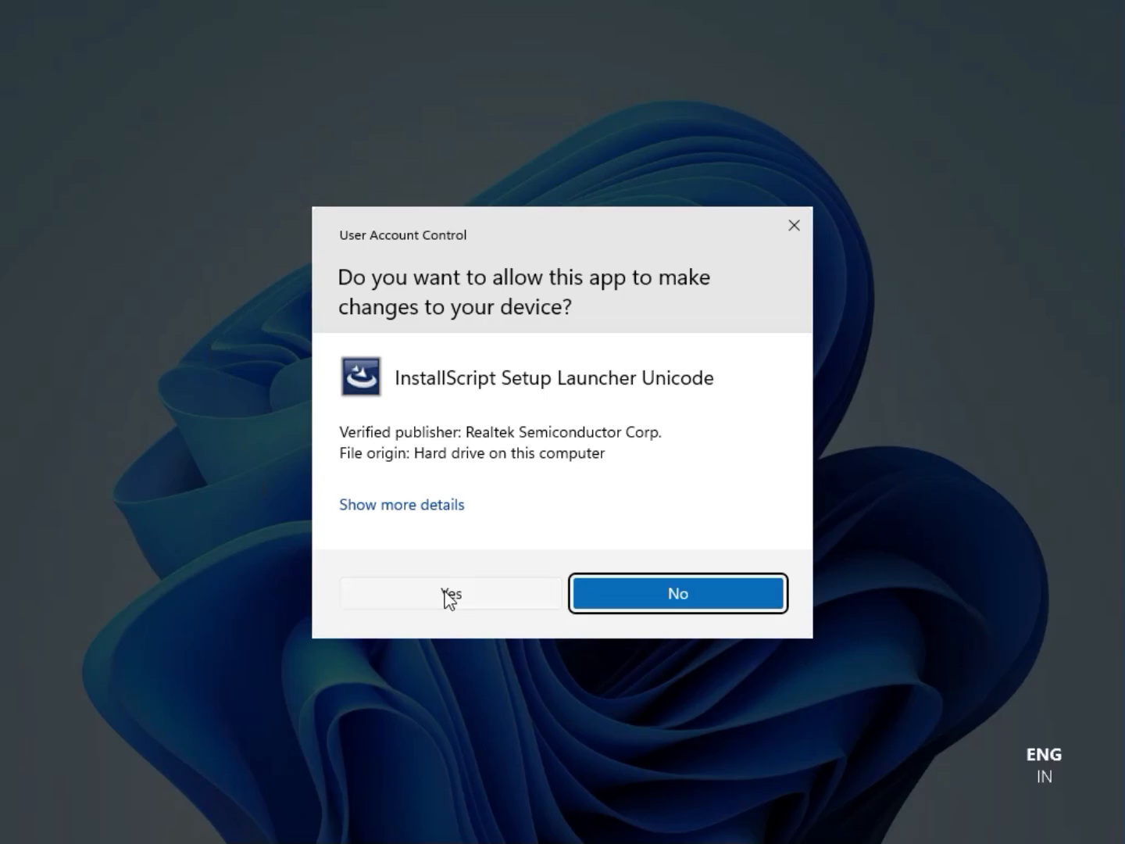
left_click(446, 595)
left_click(450, 586)
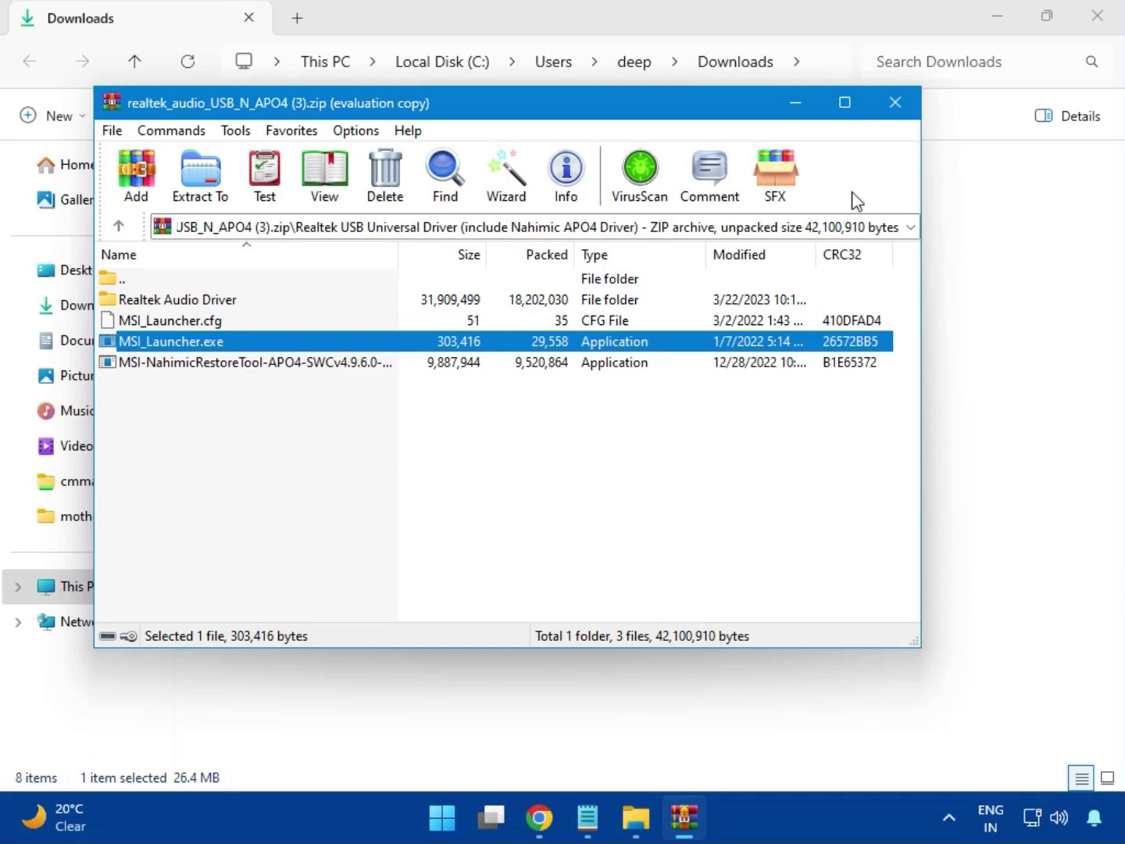
left_click(895, 102)
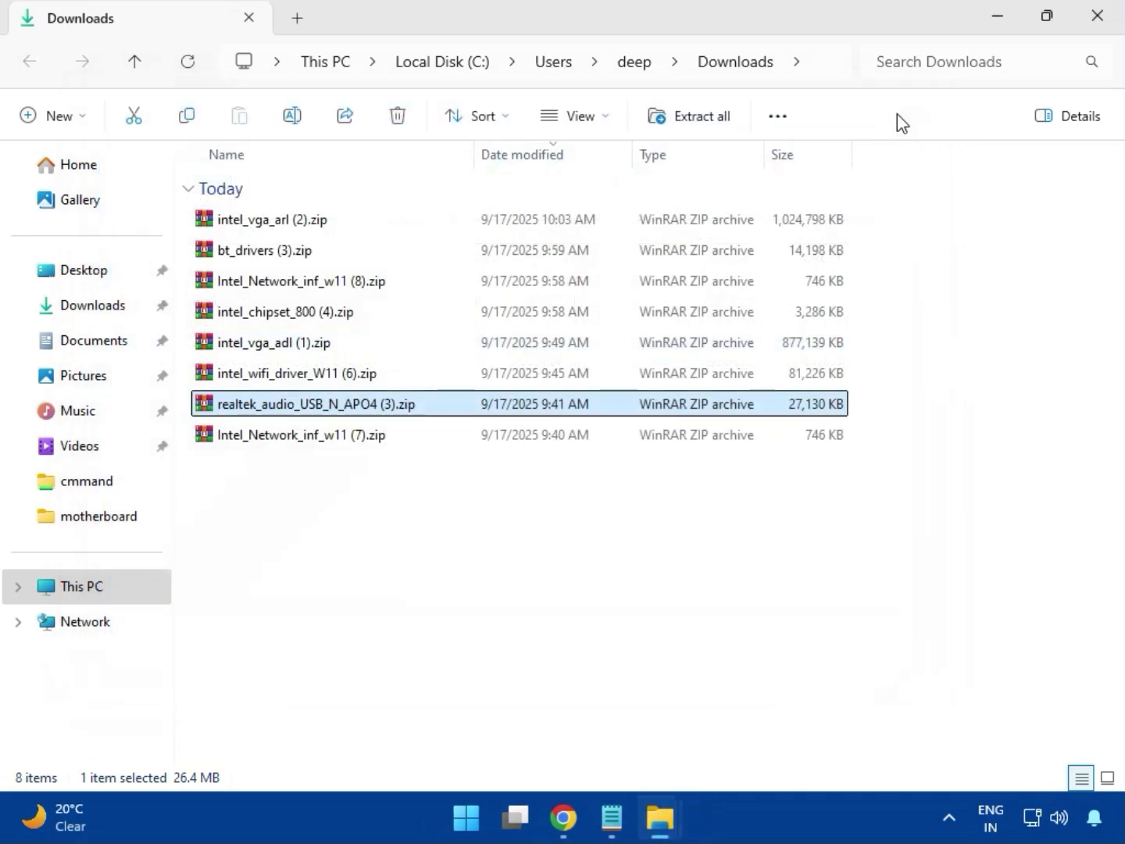
- Select Intel_Network_inf_w11 (7).zip, then close the Downloads folder window to return to Chrome
left_click(304, 439)
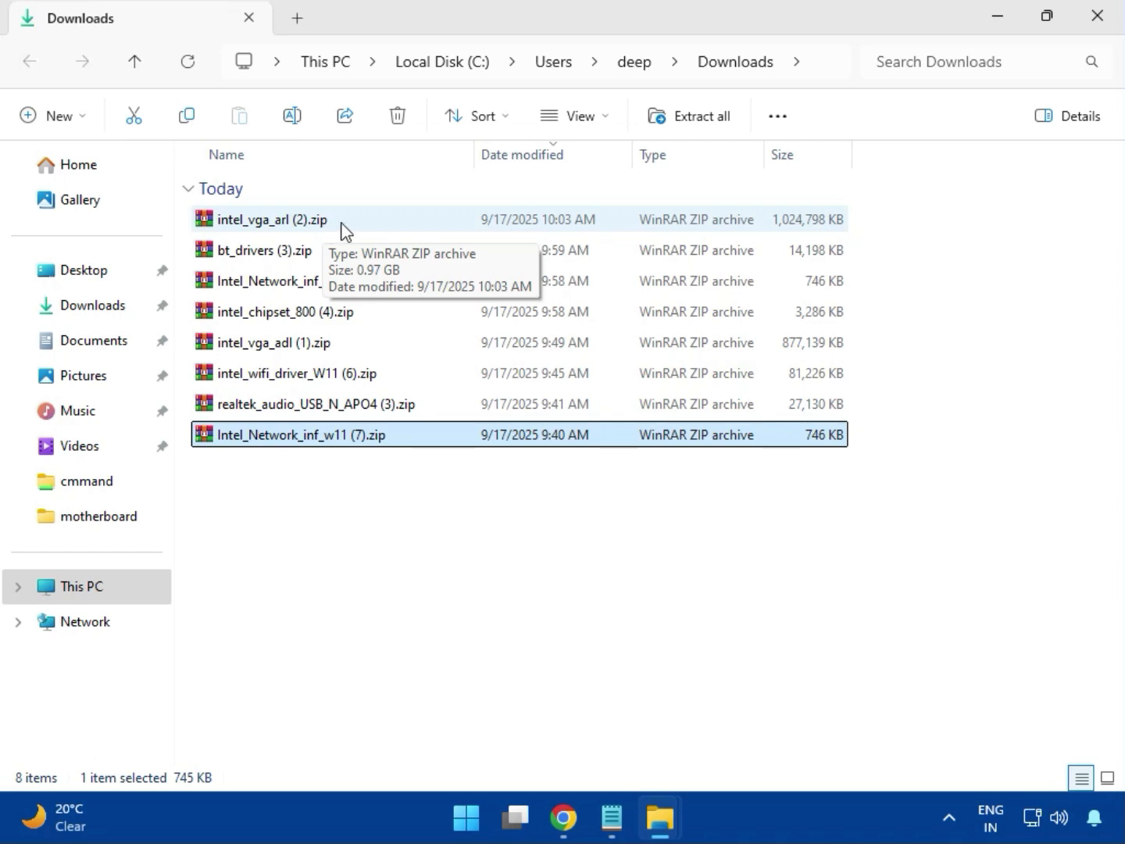
left_click(1099, 35)
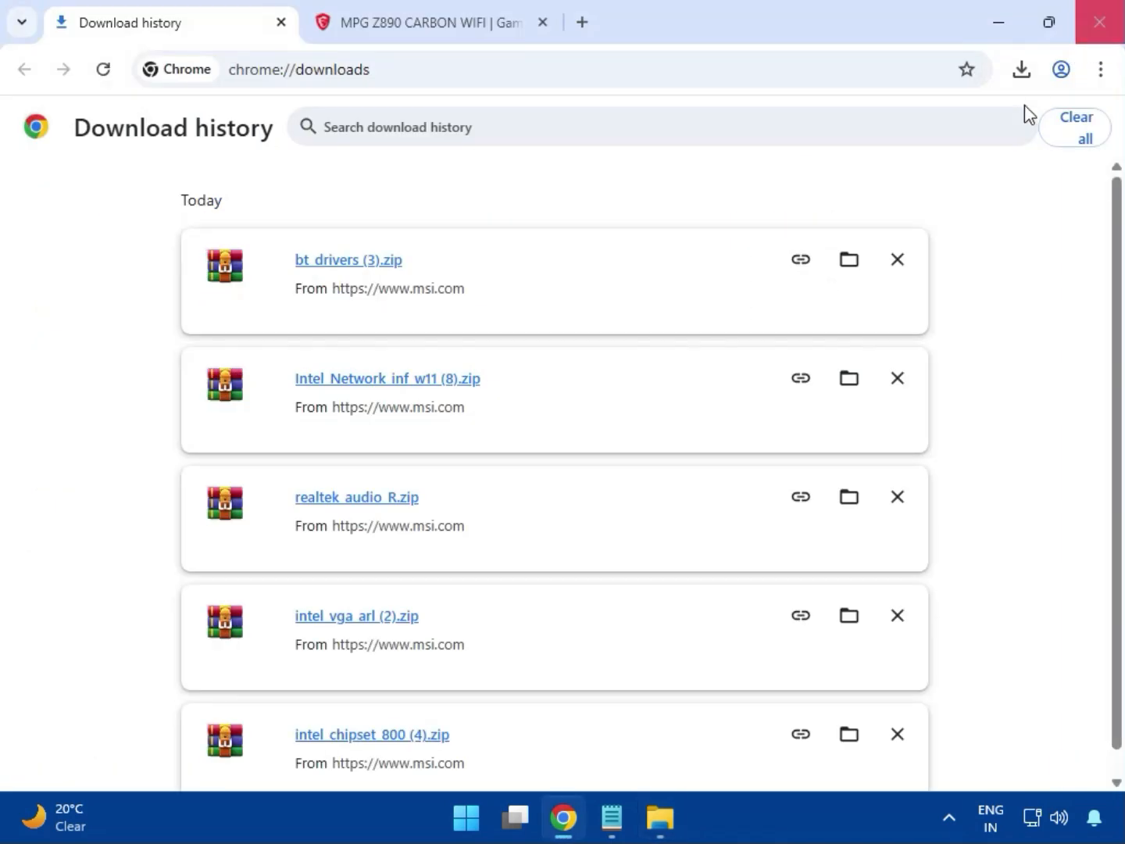